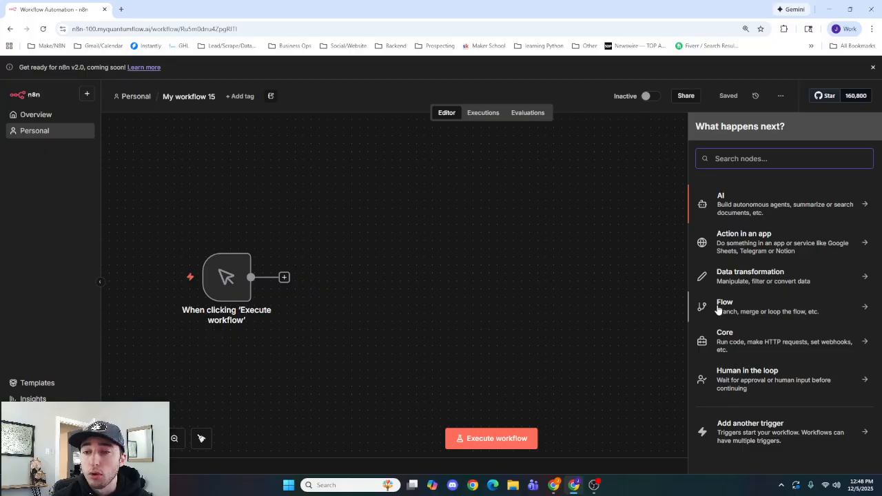
Add an unconnected Filter node from the Flow category and place it above and to the right of the manual trigger
click(719, 310)
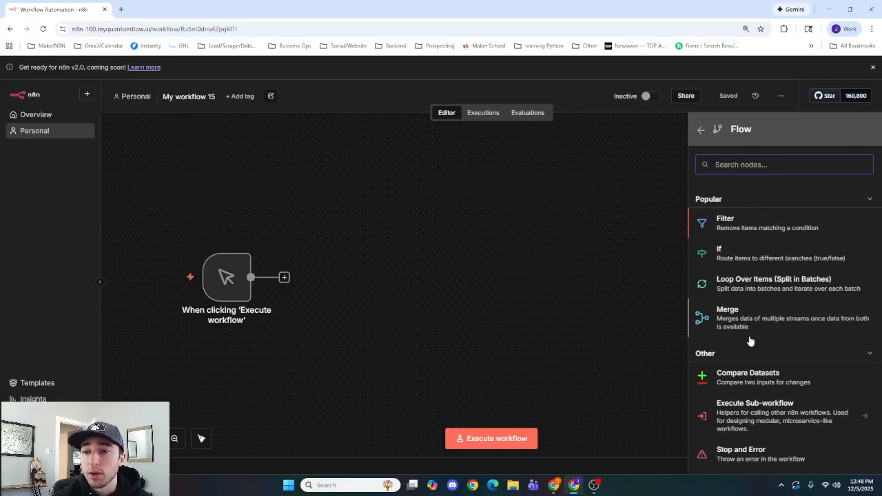
scroll(748, 366, down, 2)
scroll(751, 410, up, 2)
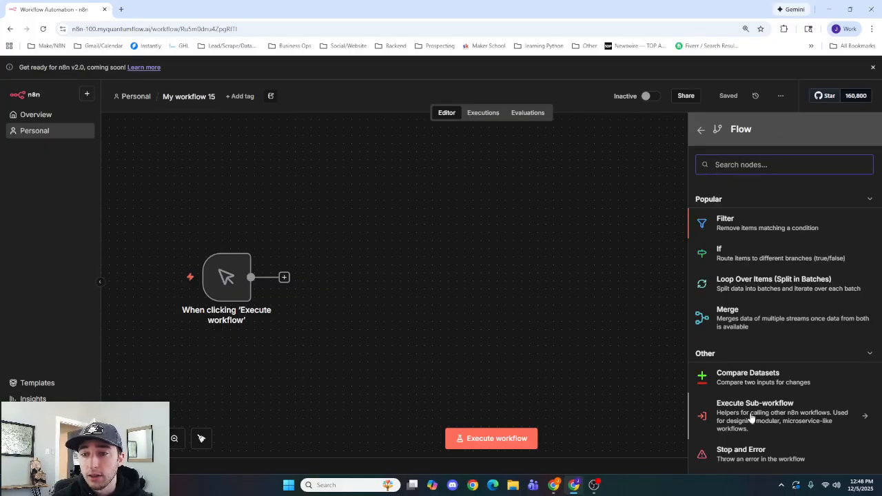
click(758, 233)
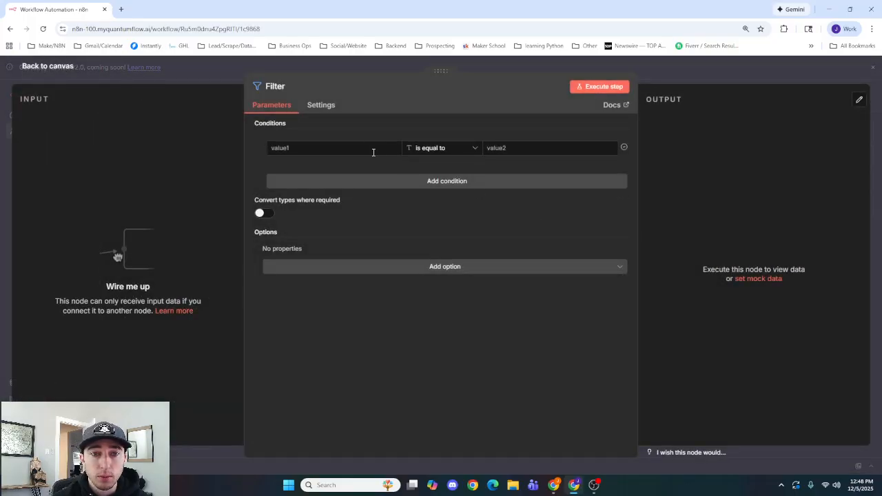
click(220, 79)
drag(538, 278, 359, 198)
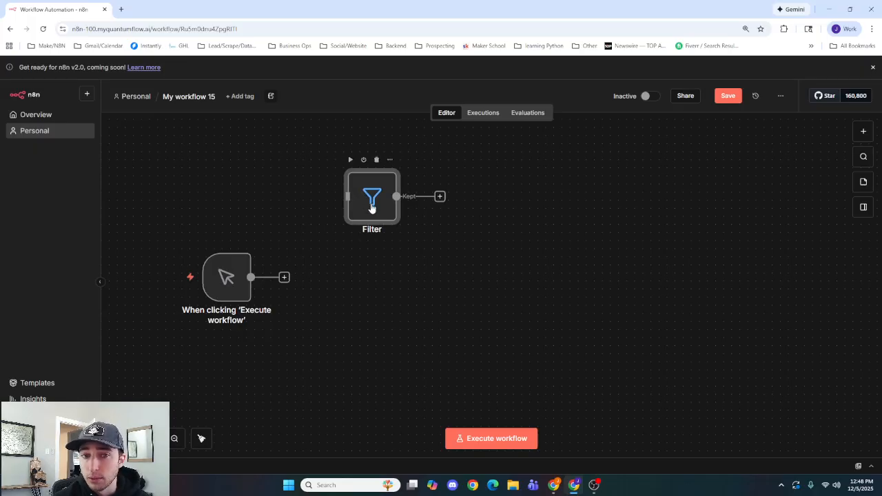
Set the Filter node's first condition to X is equal to X
double_click(373, 207)
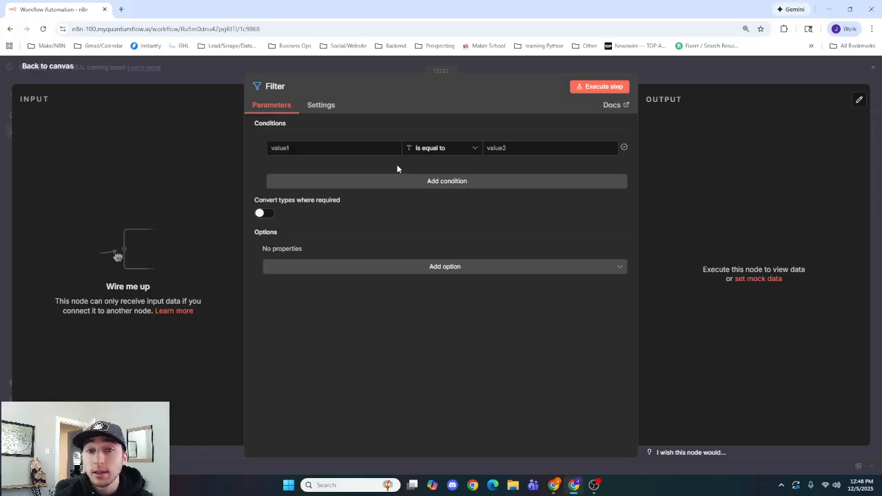
click(350, 150)
click(317, 171)
click(283, 148)
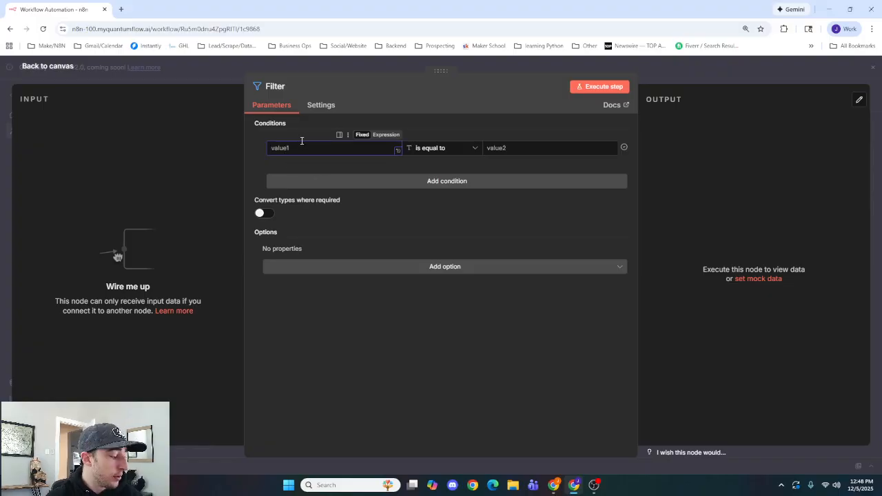
text(X)
click(498, 148)
text(X)
click(461, 163)
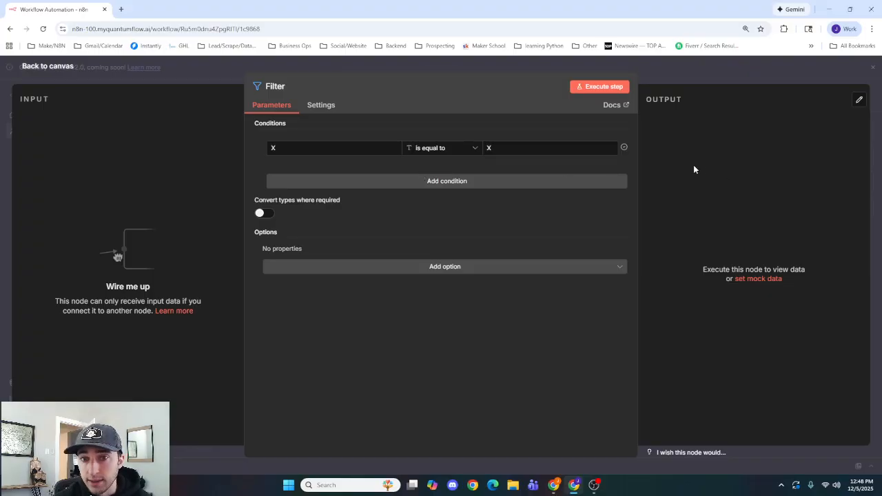
click(528, 151)
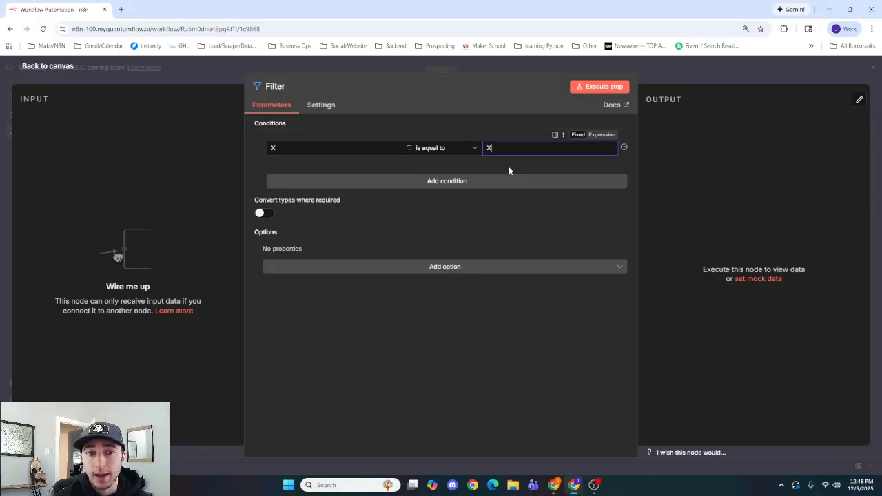
click(507, 170)
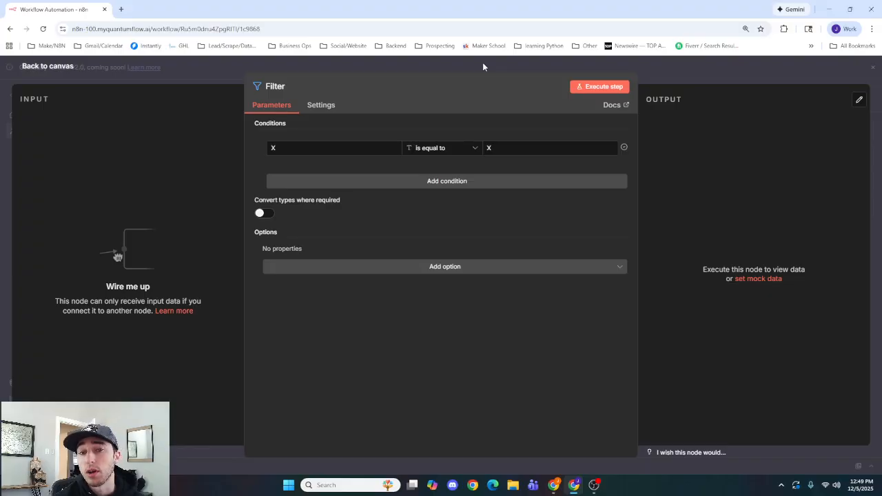
Add two more blank conditions to the Filter node and combine all its conditions with OR
click(428, 182)
click(451, 230)
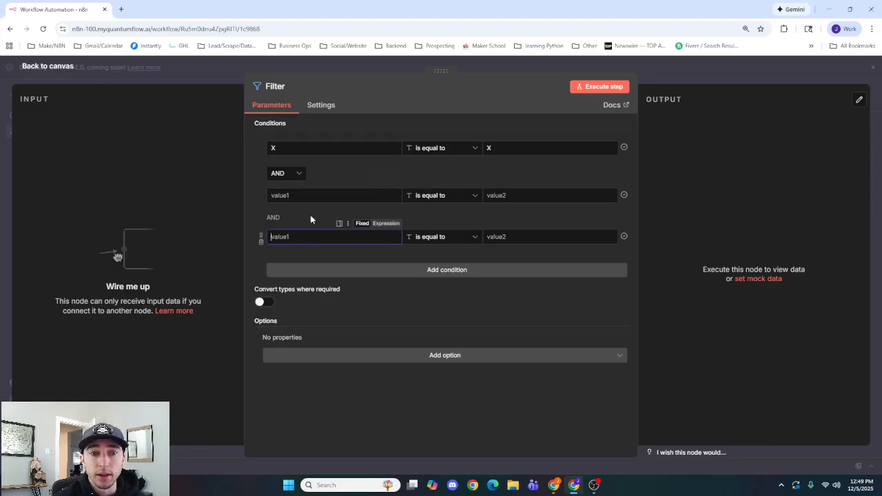
click(298, 175)
click(284, 217)
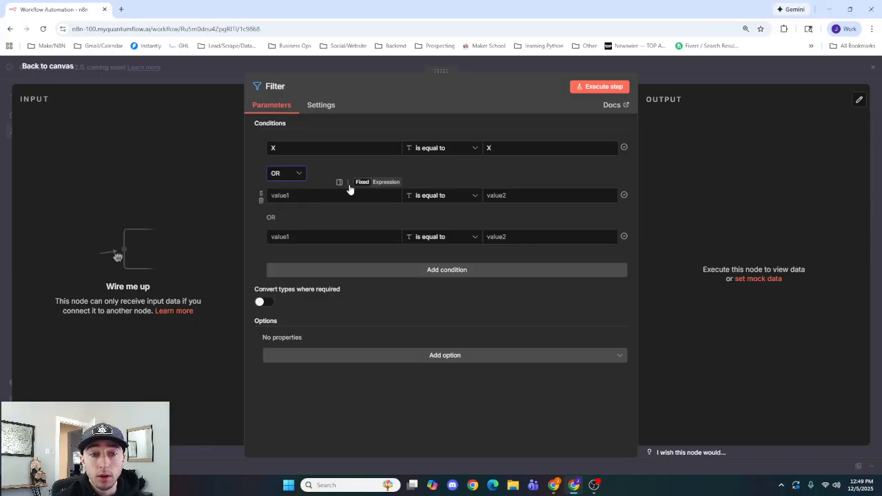
click(454, 358)
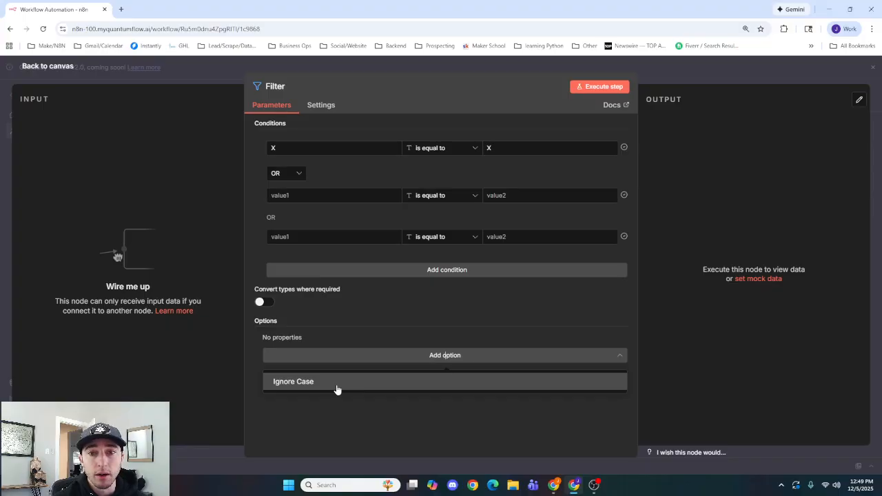
click(371, 331)
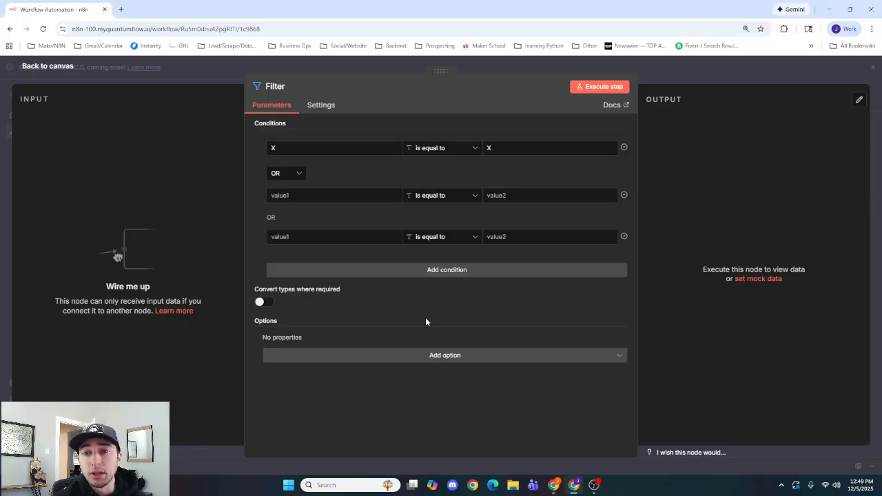
click(666, 76)
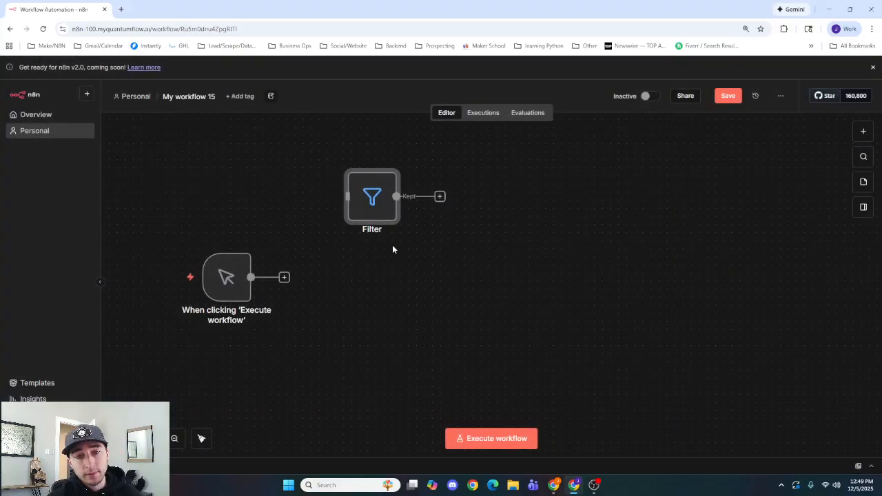
Add an If node from the Flow category and place it directly below the Filter node
click(859, 130)
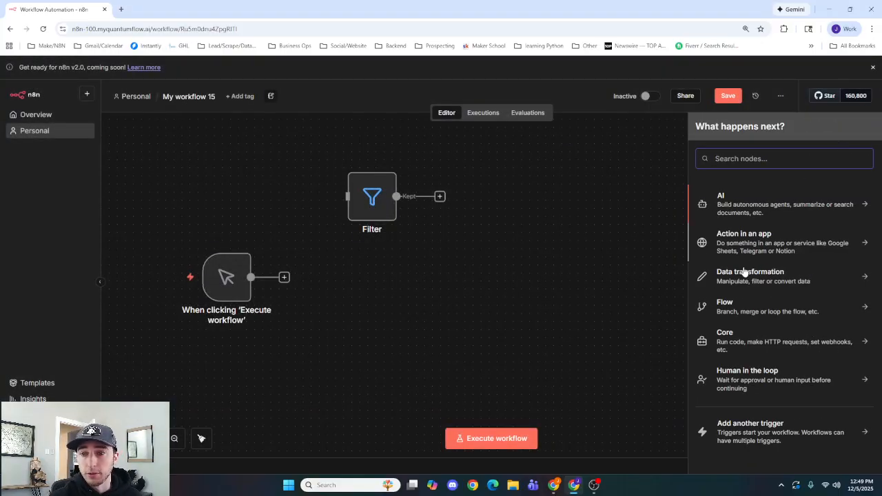
click(756, 305)
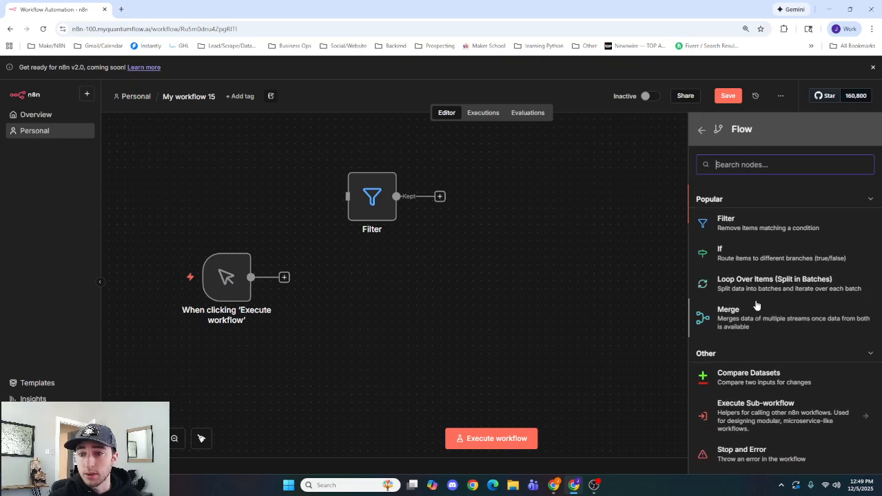
click(768, 253)
click(518, 66)
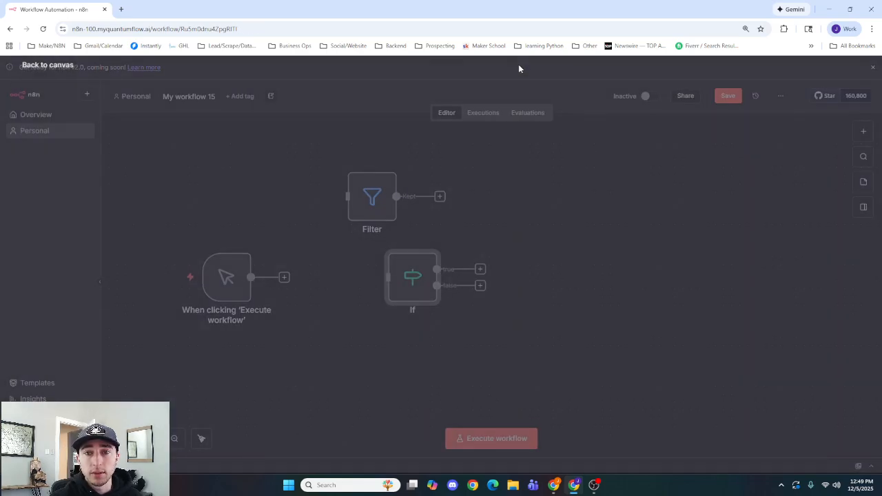
drag(369, 275, 367, 275)
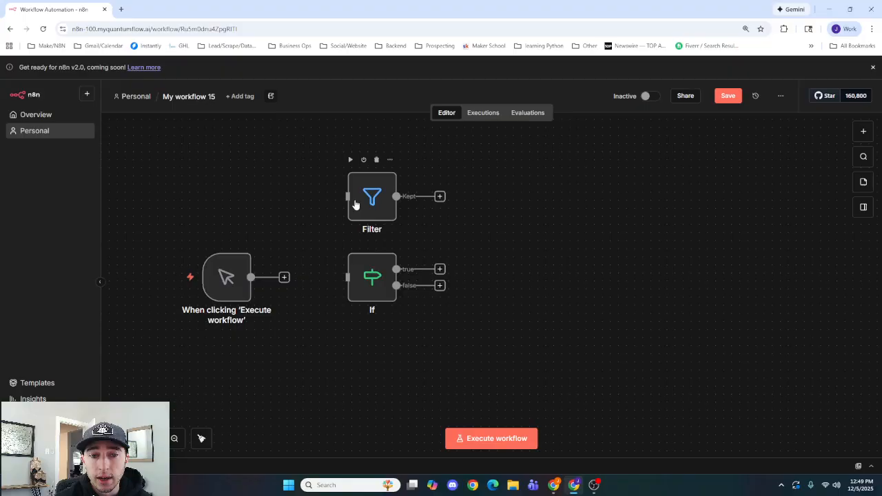
Set the If node's first condition to X is equal to X
double_click(375, 292)
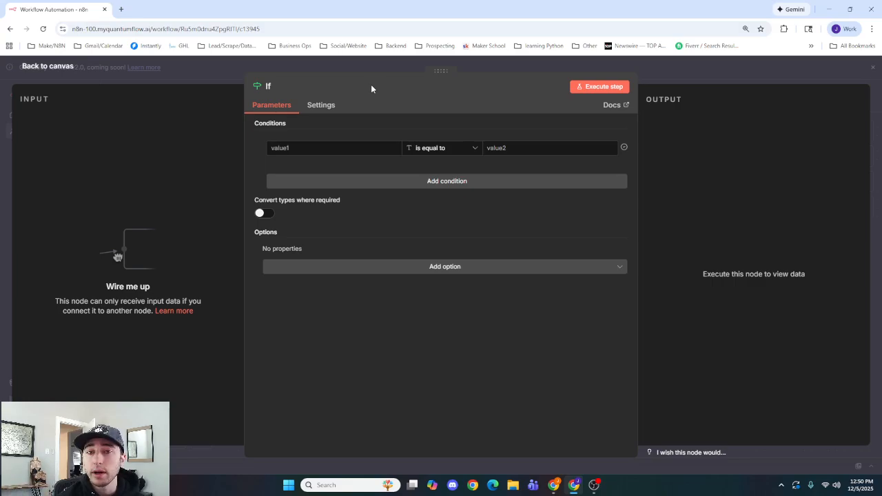
click(402, 64)
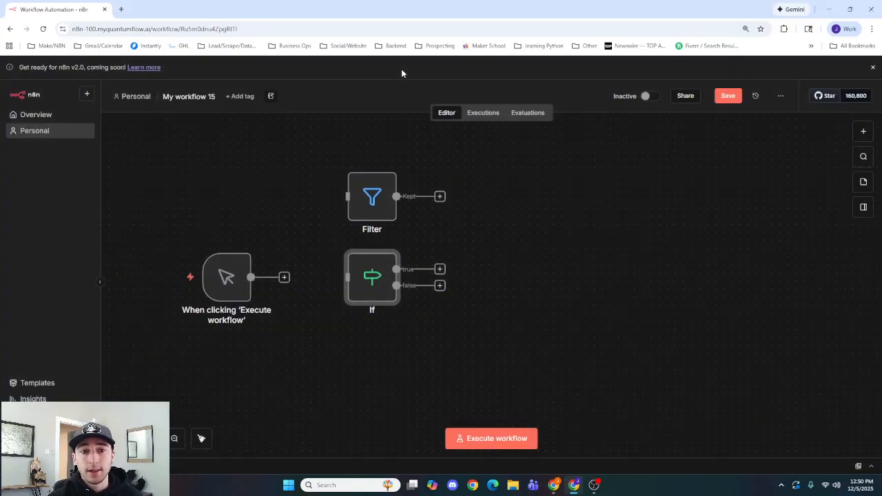
double_click(362, 281)
click(350, 148)
text(x)
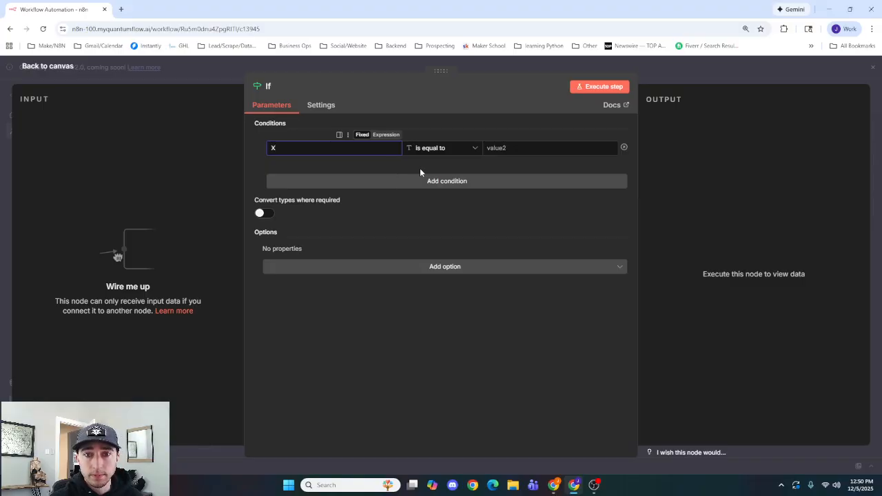
click(506, 148)
text(x)
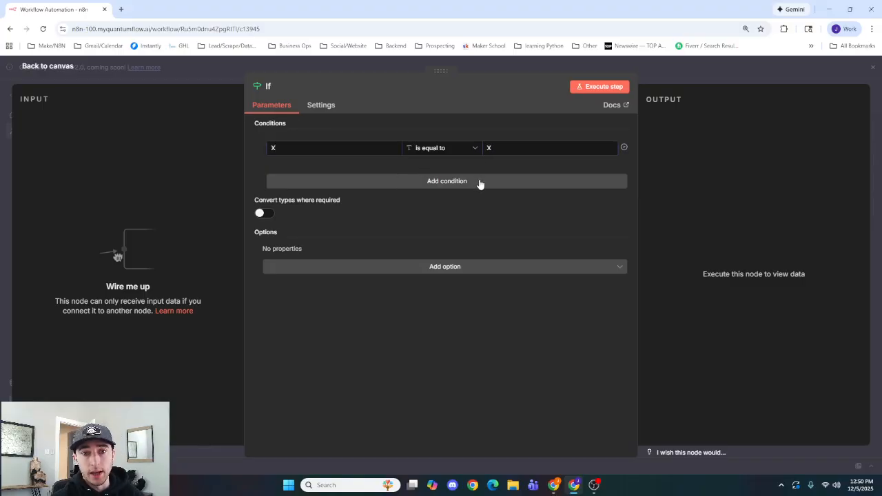
Add a second, blank condition to the If node, combined with AND
click(478, 181)
click(365, 313)
click(342, 278)
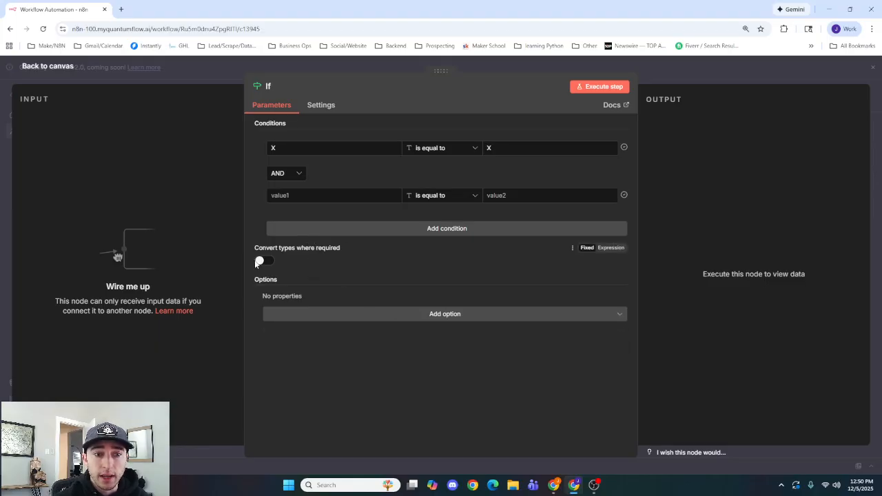
Examine the If node's settings and the comparison operators offered for String, Number, Date & Time, Boolean, Array and Object values
click(330, 107)
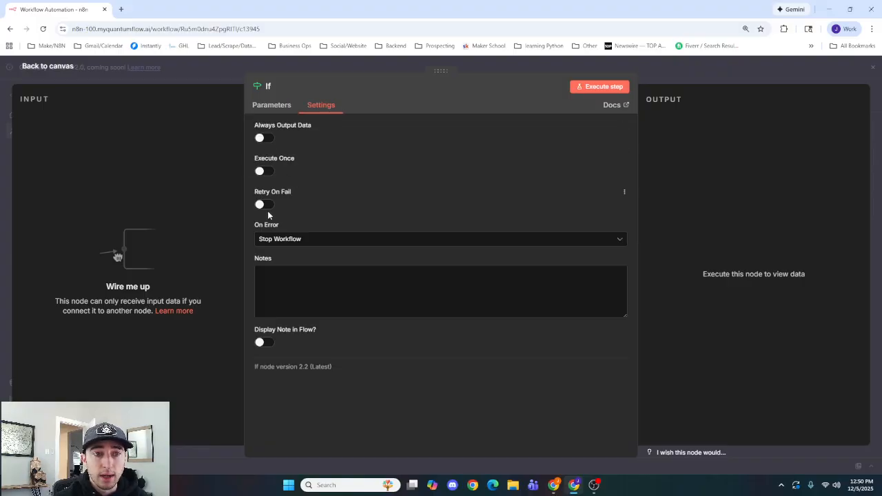
click(283, 108)
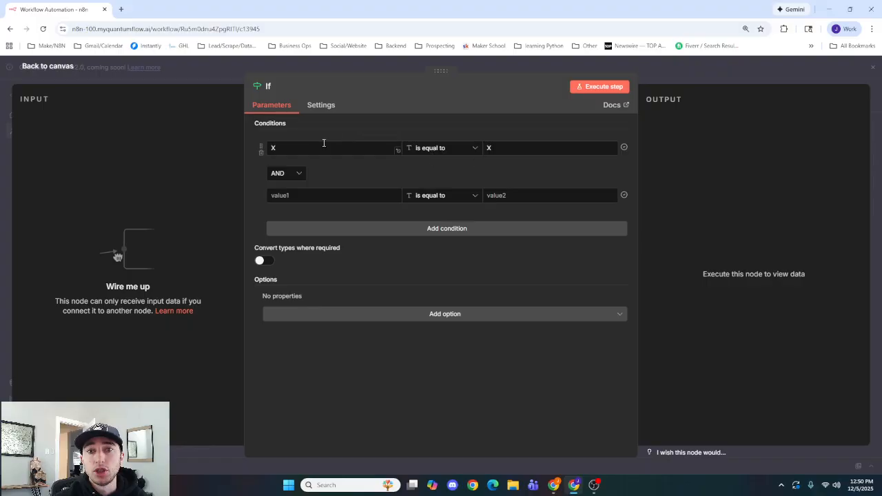
click(451, 156)
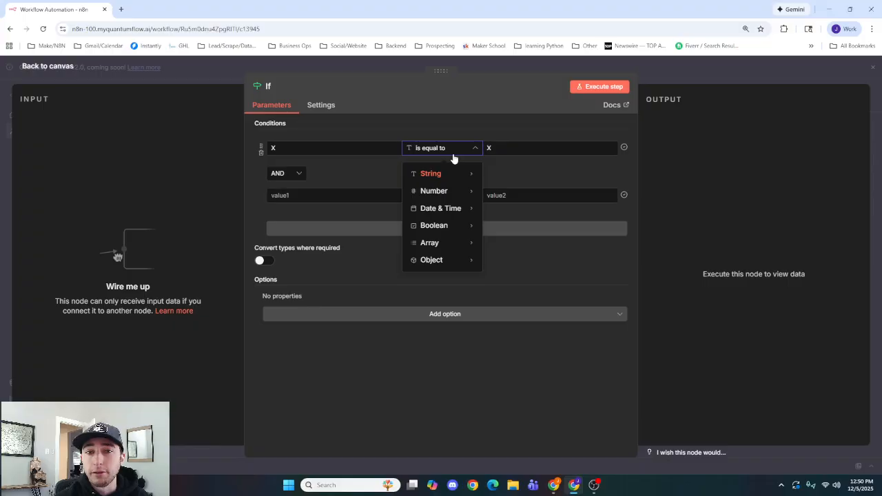
mouse_move(456, 175)
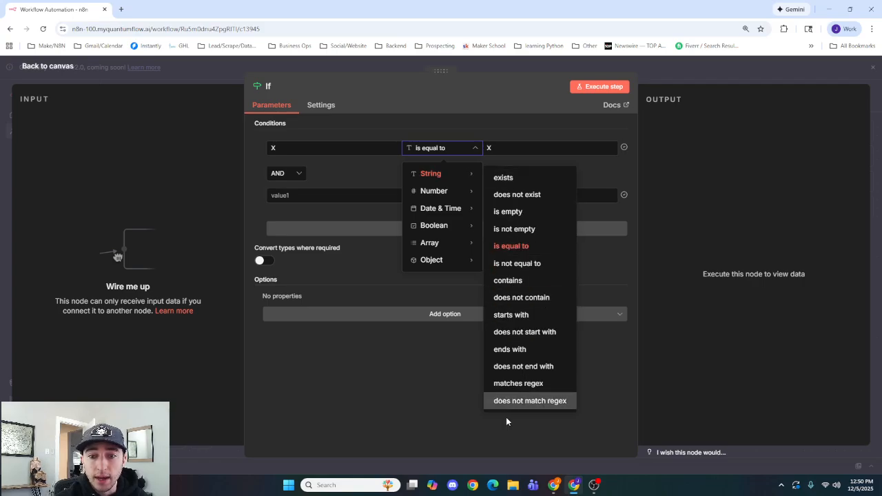
mouse_move(448, 196)
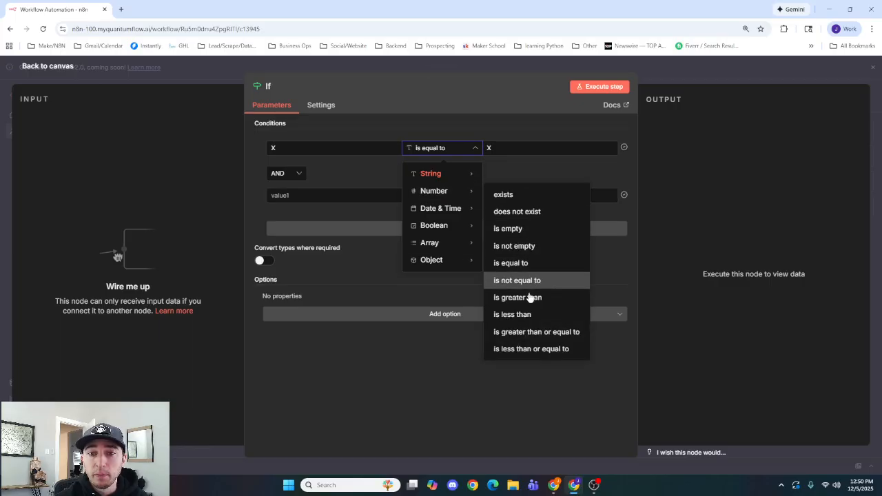
mouse_move(463, 210)
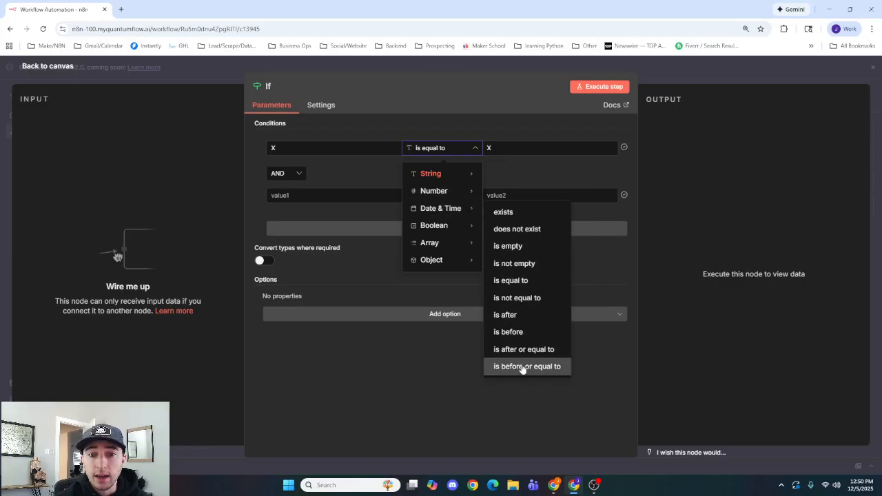
mouse_move(430, 226)
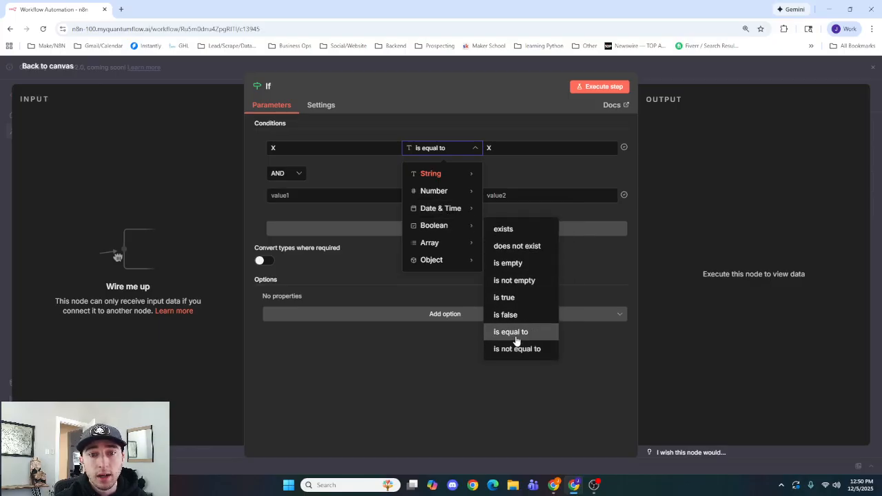
mouse_move(457, 246)
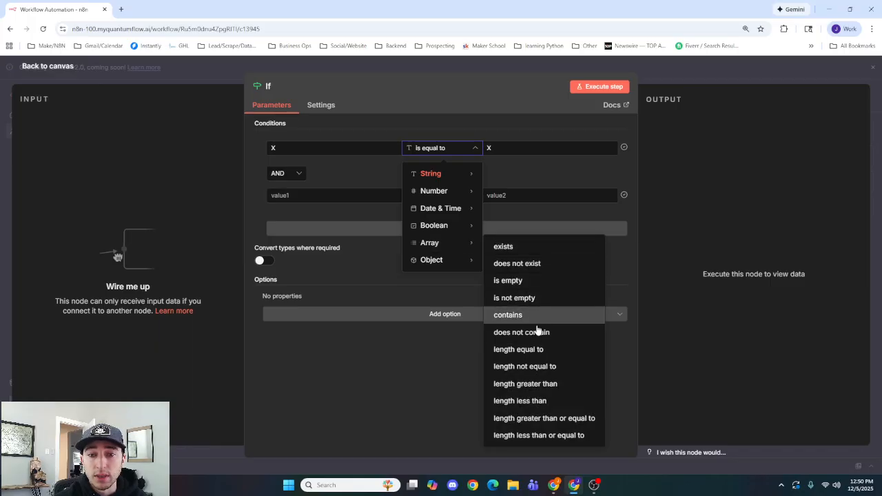
mouse_move(457, 264)
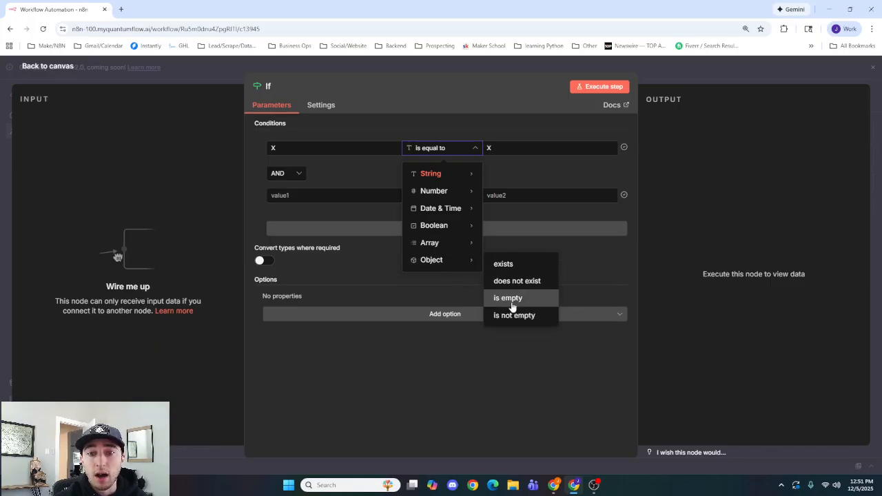
click(528, 238)
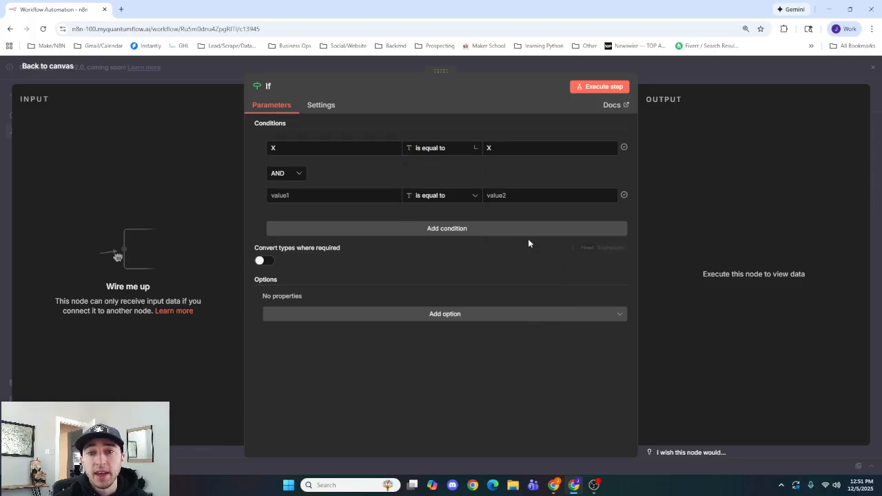
click(505, 63)
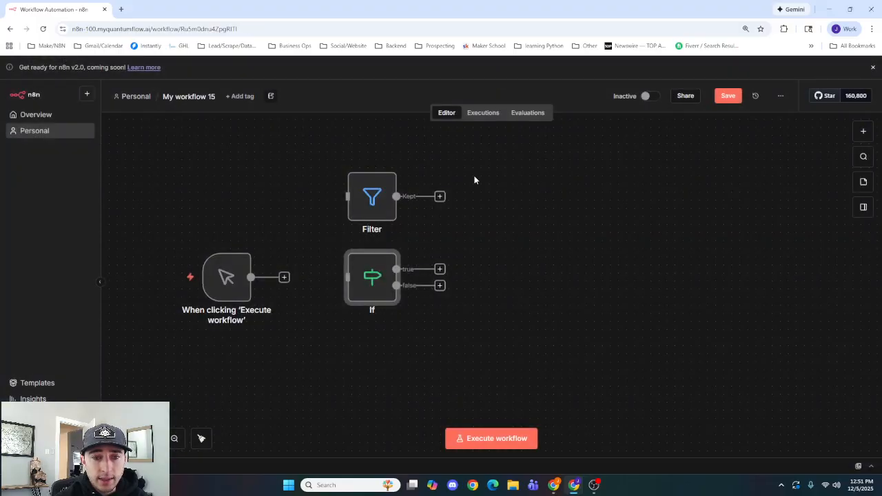
mouse_move(381, 273)
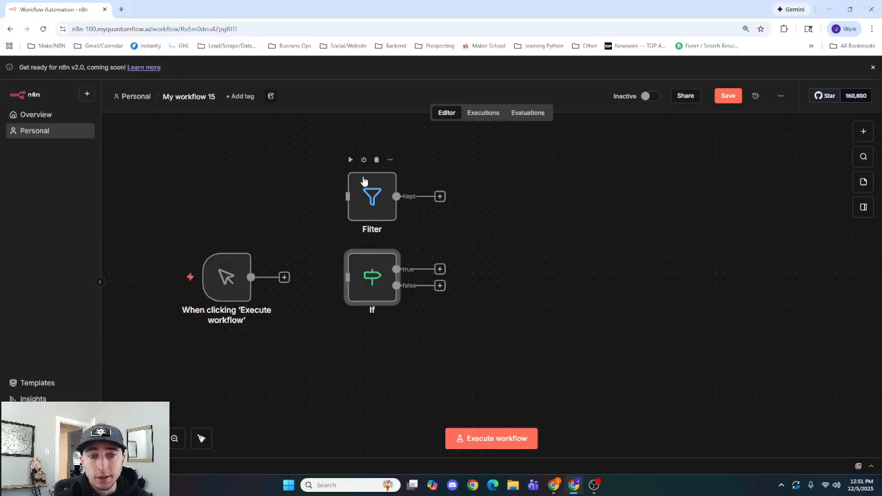
Review the If node's conditions and return to the canvas
double_click(376, 285)
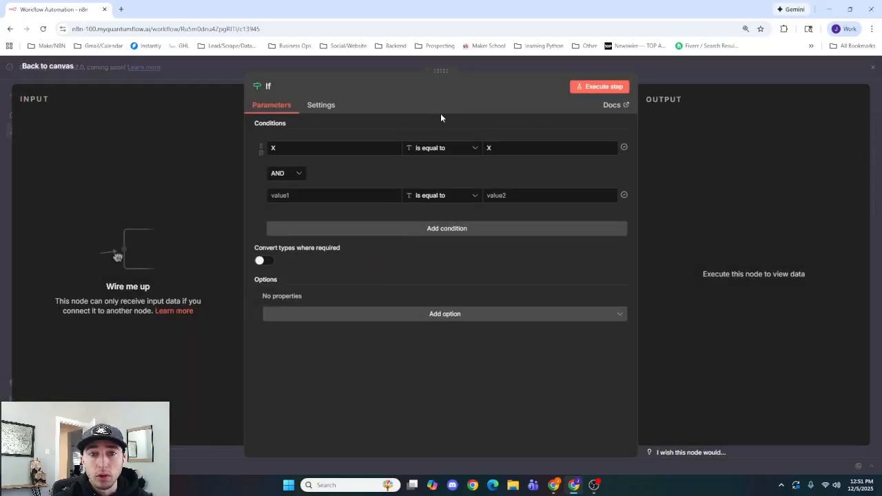
click(492, 67)
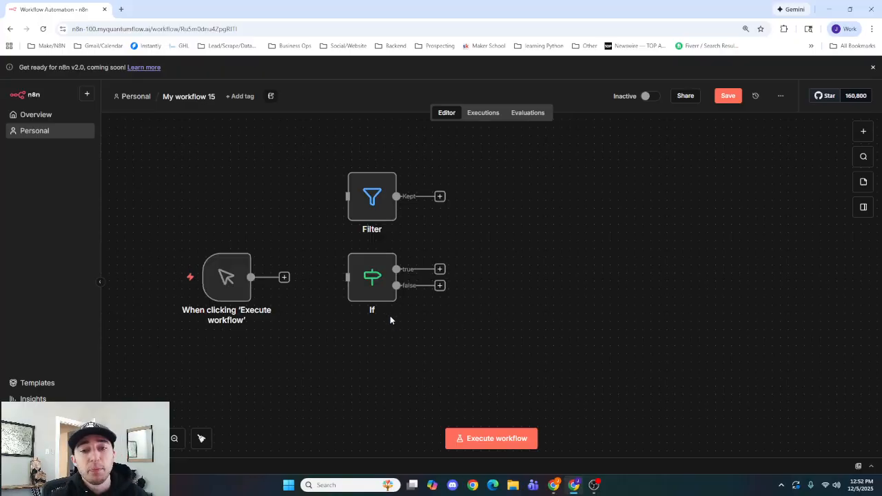
Add a Loop Over Items node from the Flow category and place it below the If node, with its Replace Me node to the right
scroll(428, 329, down, 3)
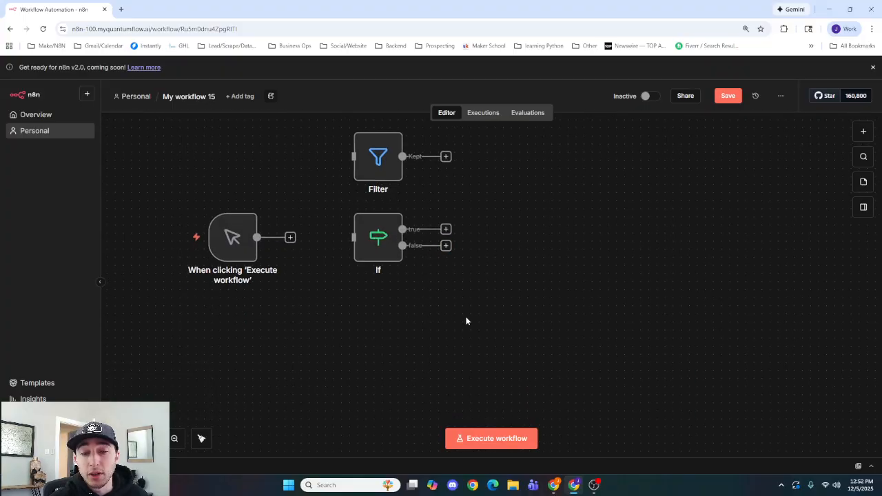
scroll(502, 281, down, 5)
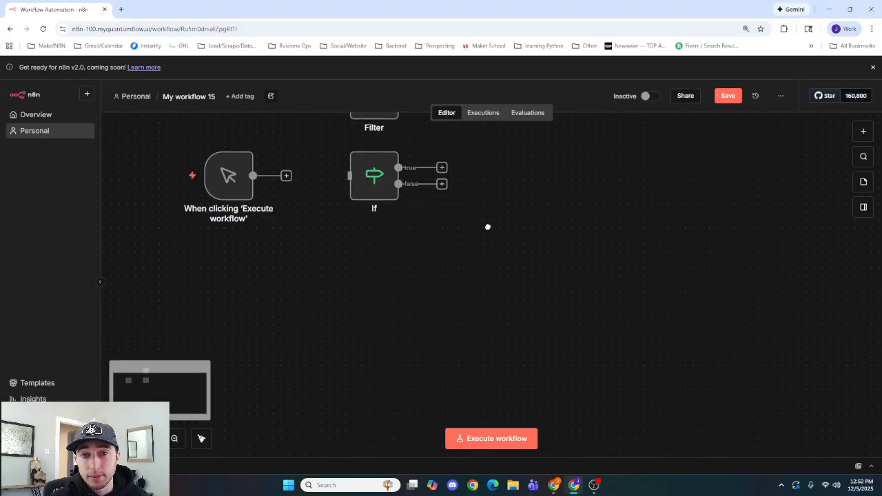
click(862, 132)
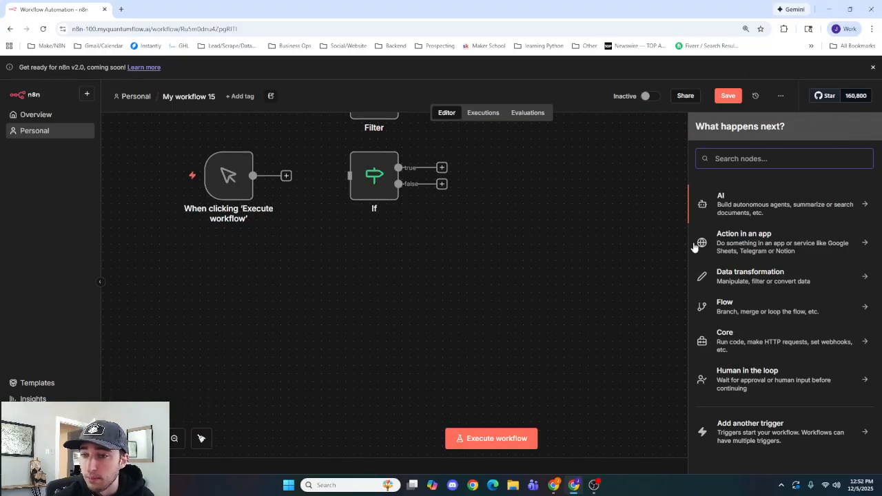
click(744, 304)
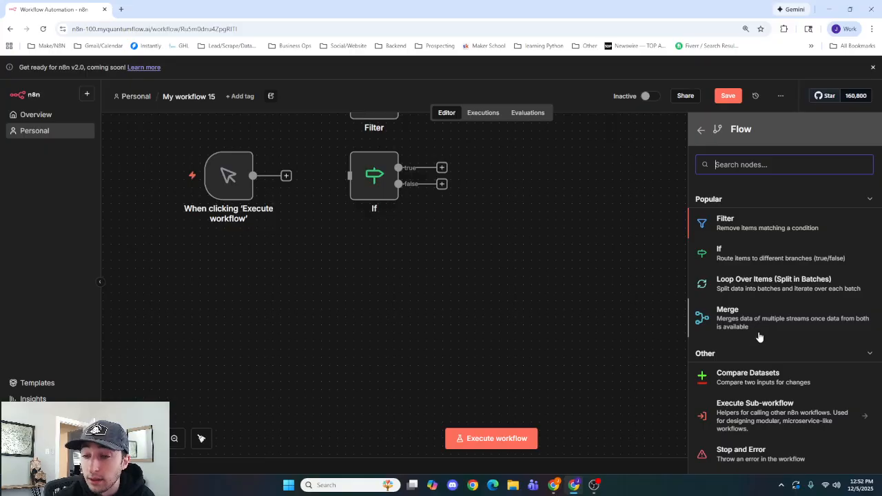
click(751, 288)
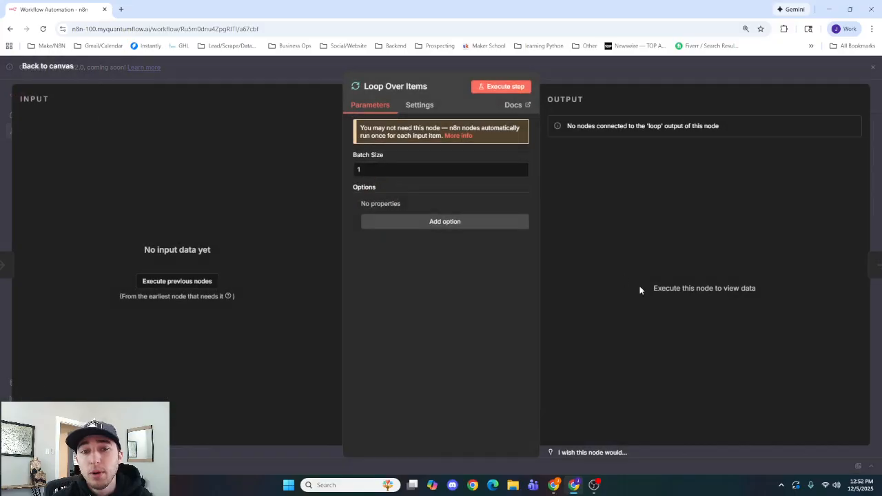
click(567, 73)
drag(474, 242, 371, 252)
drag(606, 352, 540, 257)
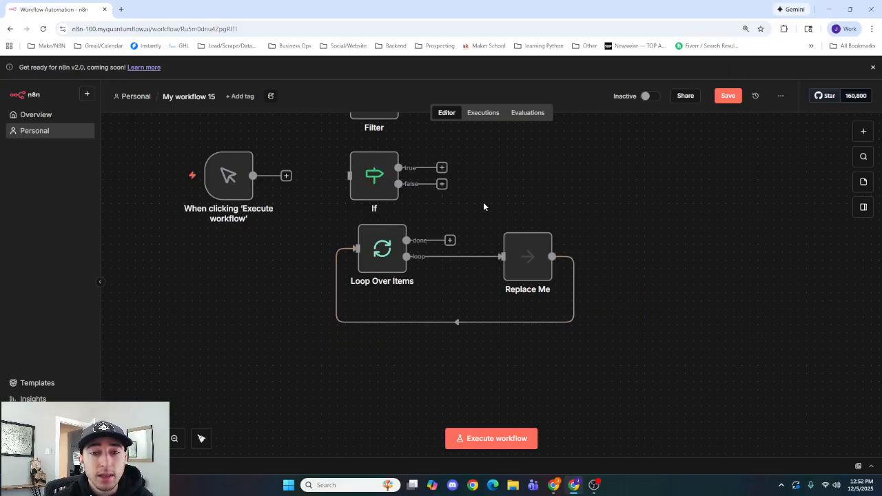
Save the workflow and open (Template) Personalization to Instantly GPT A-D copy from the (TEMPLATE) QFlow Deep Personalization folder
mouse_move(148, 154)
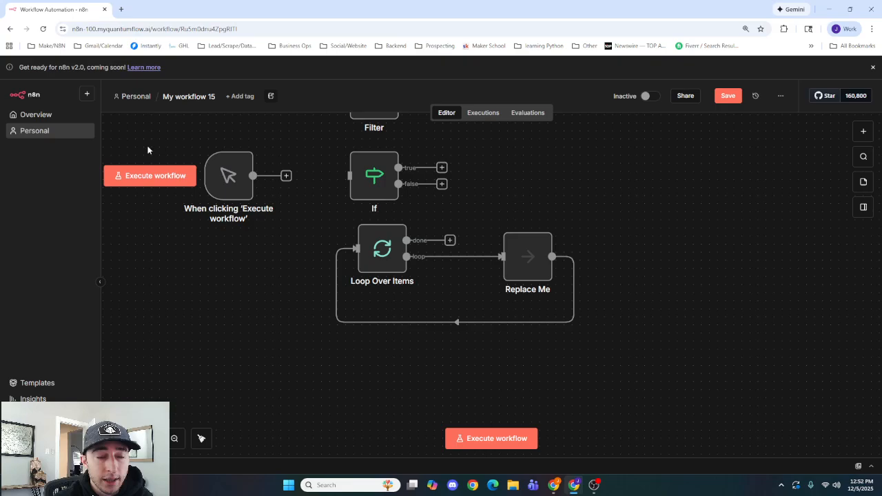
click(135, 100)
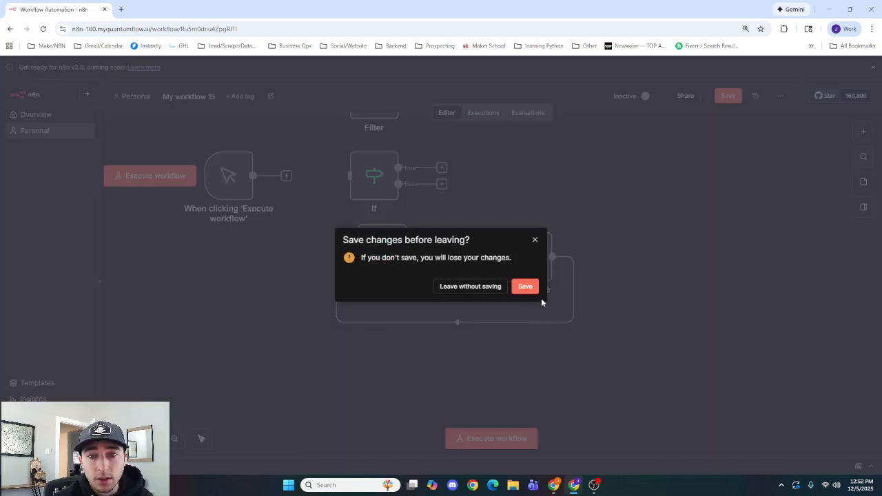
click(525, 286)
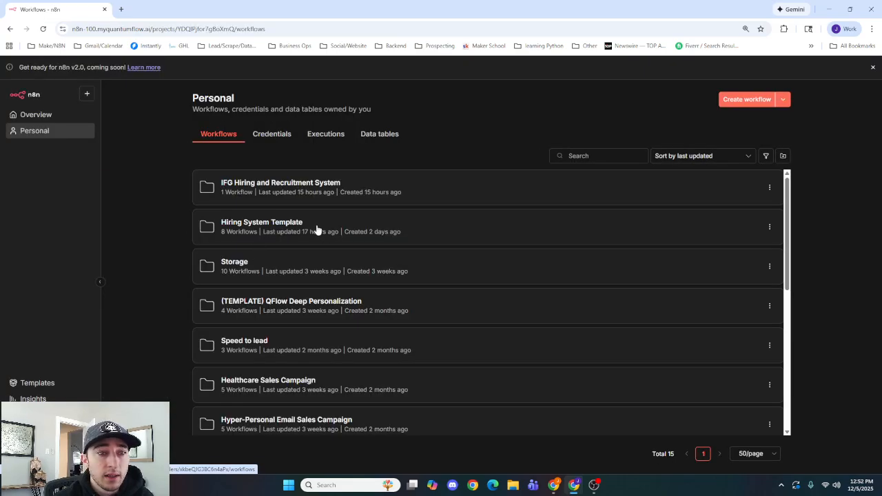
click(337, 315)
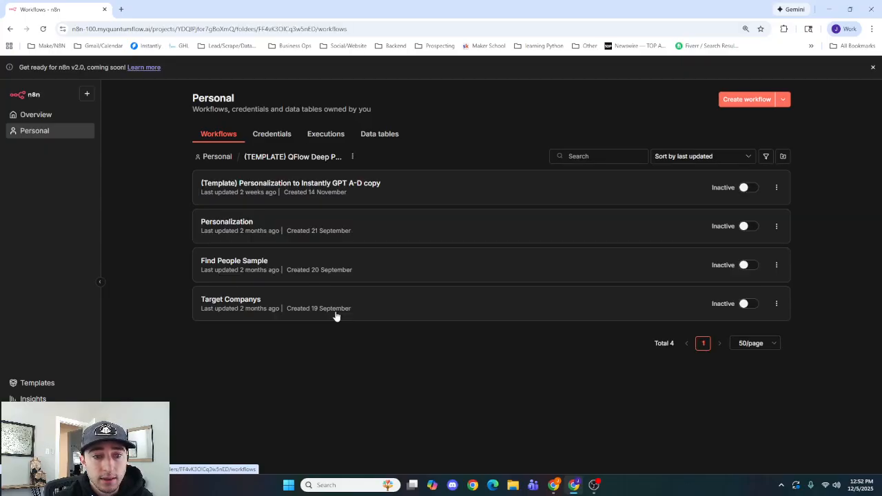
click(345, 195)
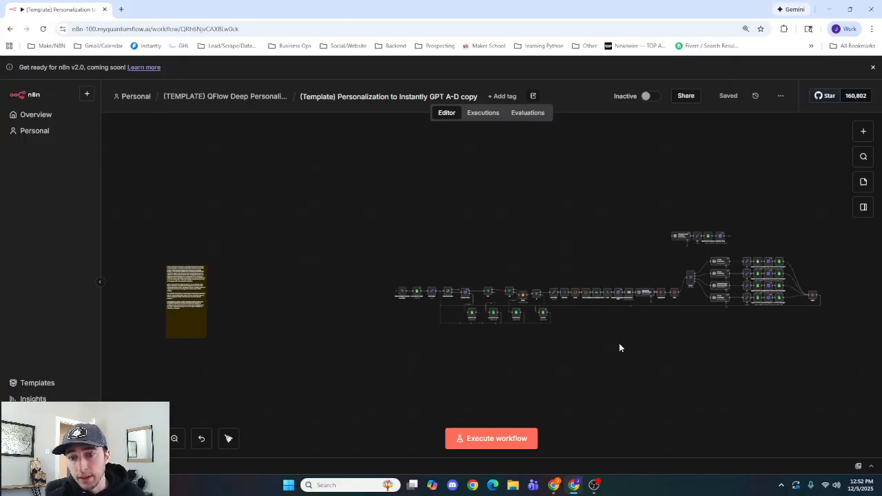
Examine how the Loop Over Items node in the template workflow feeds its branches and receives their return connections
scroll(522, 358, up, 8)
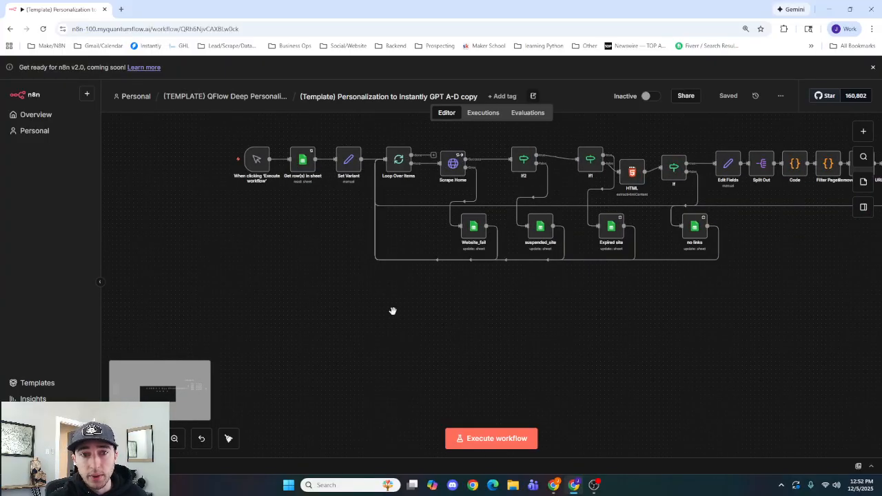
scroll(392, 317, up, 3)
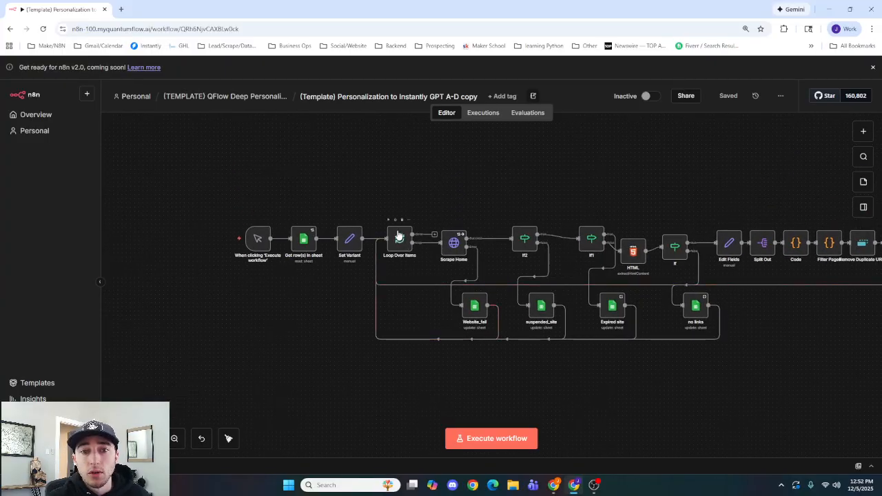
drag(787, 349, 703, 354)
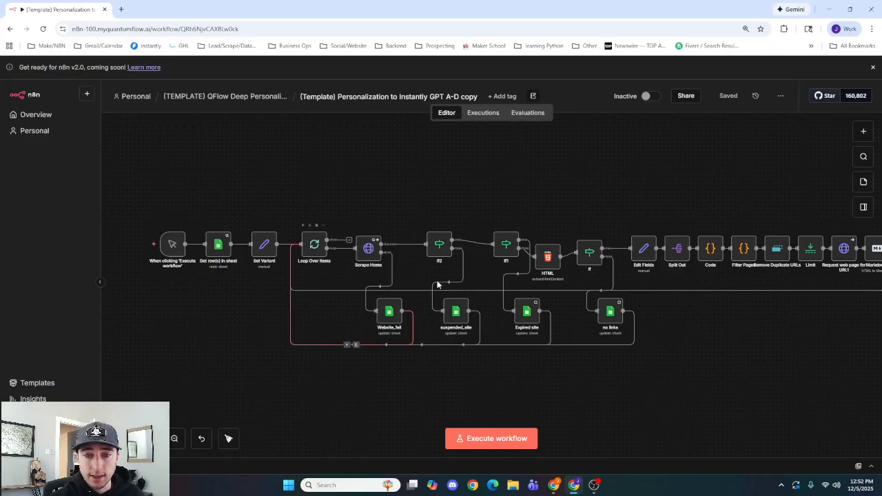
drag(713, 325, 474, 292)
scroll(434, 289, down, 4)
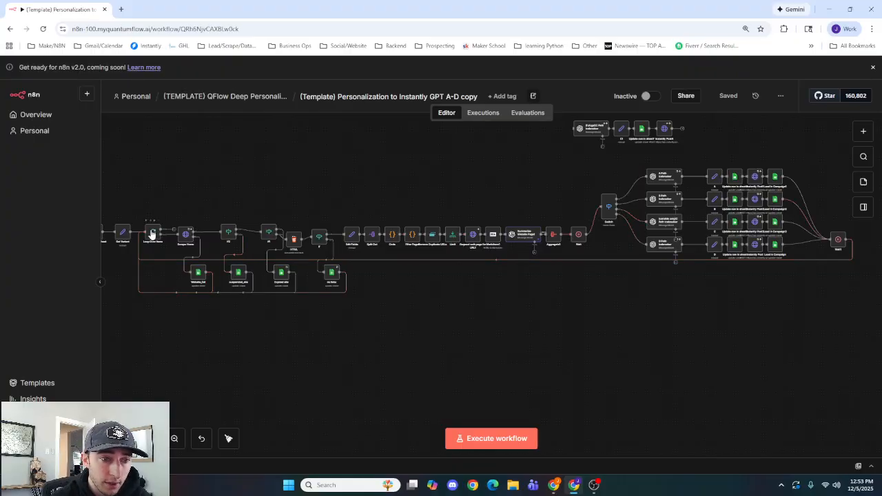
scroll(234, 236, up, 5)
scroll(195, 159, down, 4)
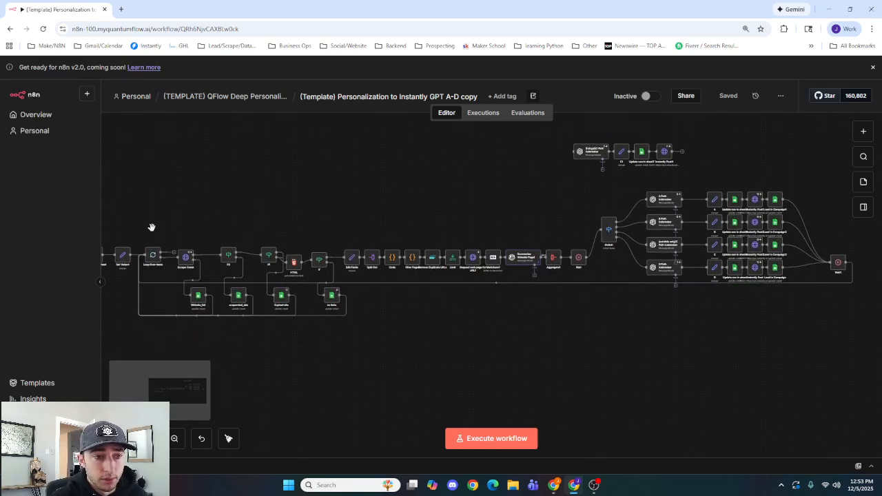
scroll(345, 228, up, 5)
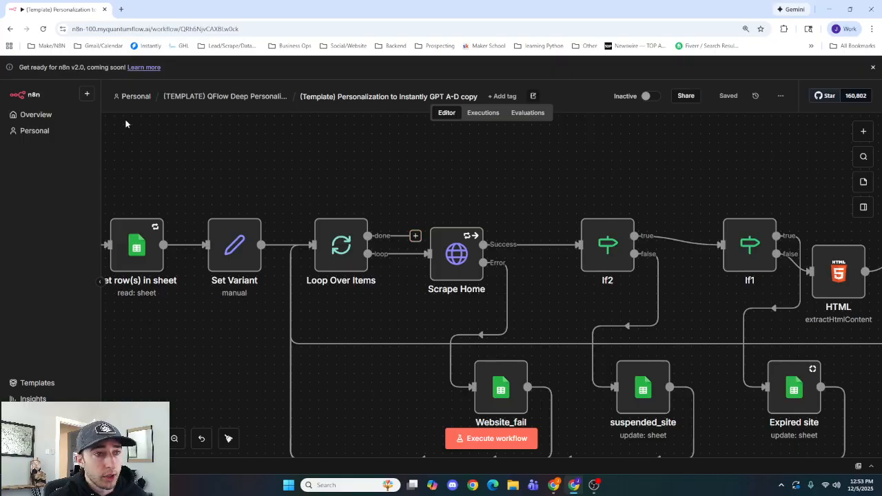
Return to the Personal project's workflow list and open My workflow 15
click(140, 96)
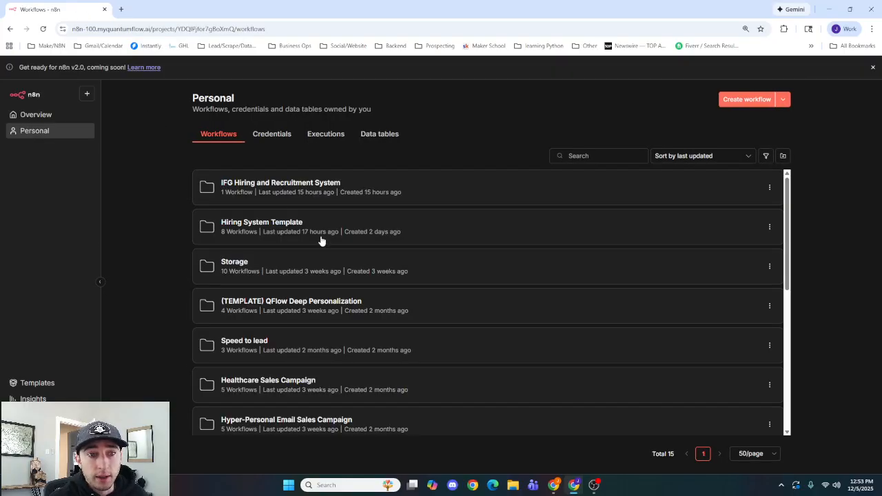
scroll(291, 274, down, 3)
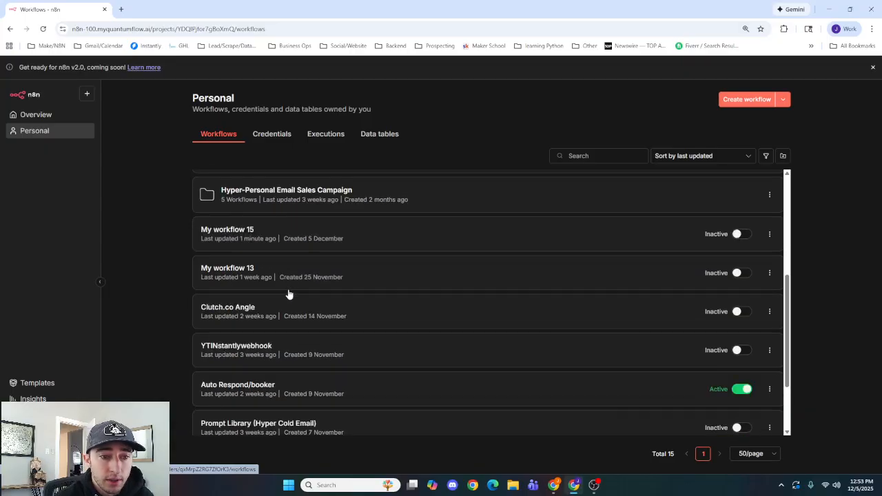
click(296, 245)
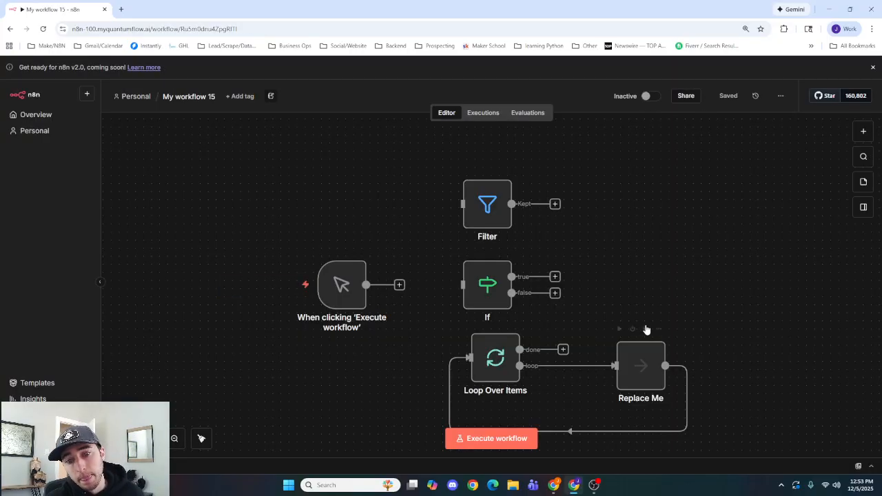
Add the Reset option to the Loop Over Items node and remove it again
drag(596, 296, 442, 219)
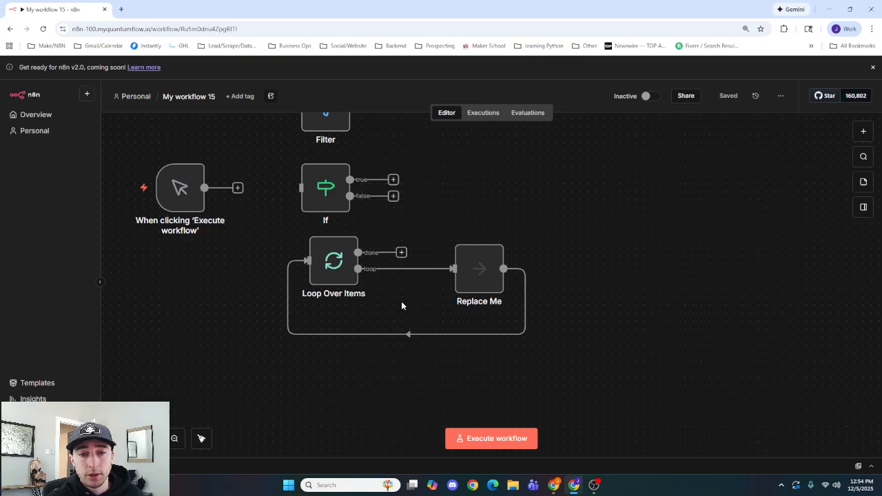
mouse_move(331, 276)
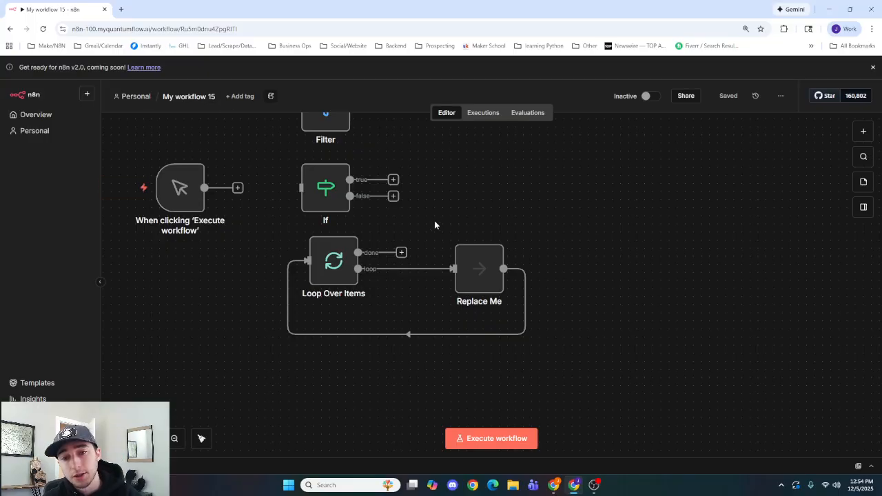
scroll(434, 236, up, 2)
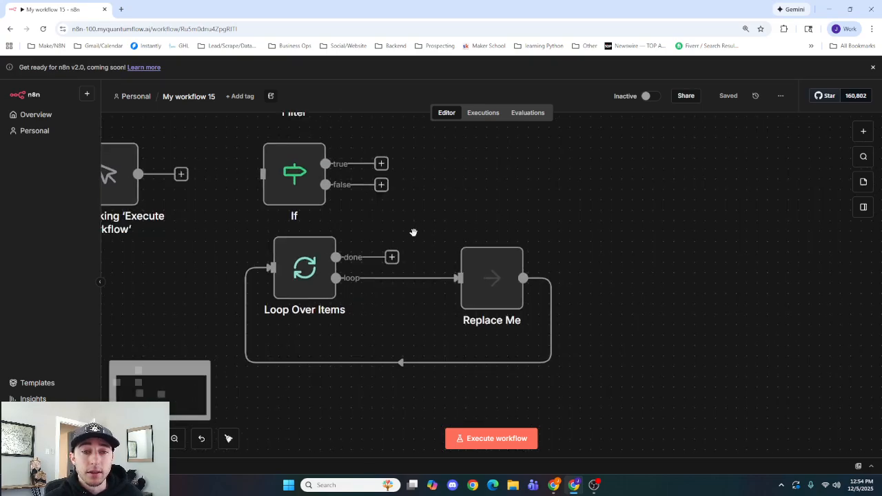
scroll(417, 234, left, 2)
double_click(365, 254)
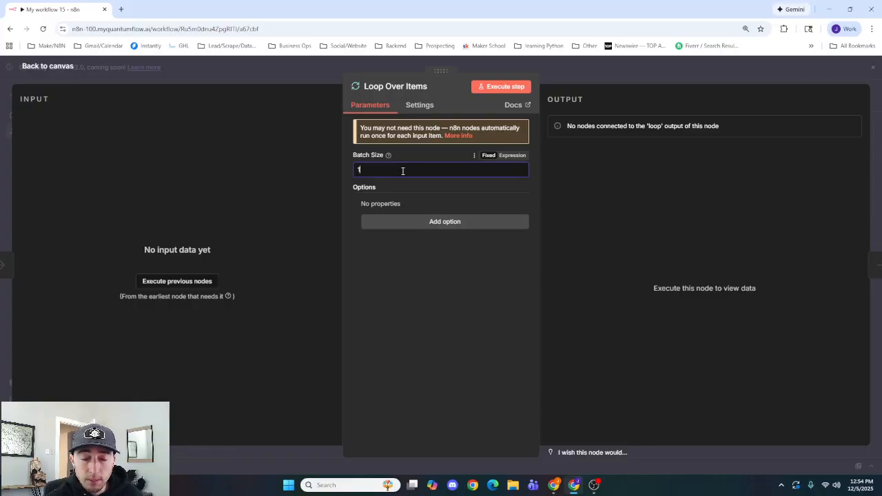
click(419, 193)
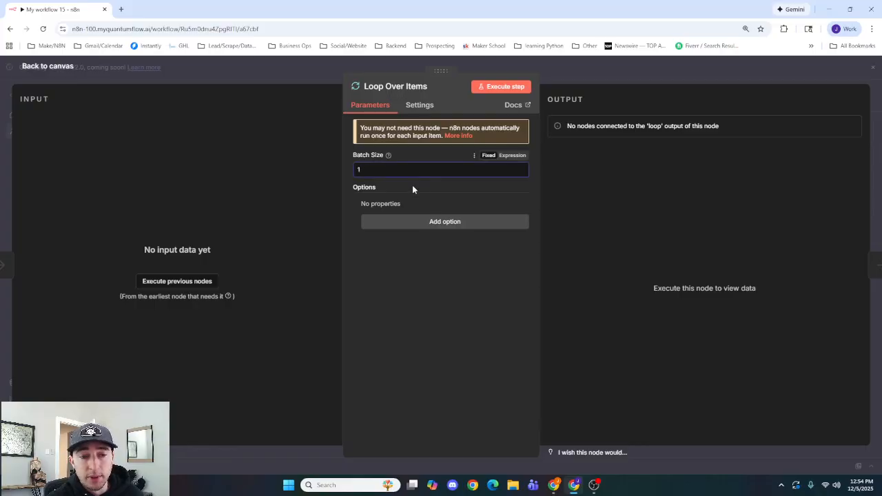
click(428, 221)
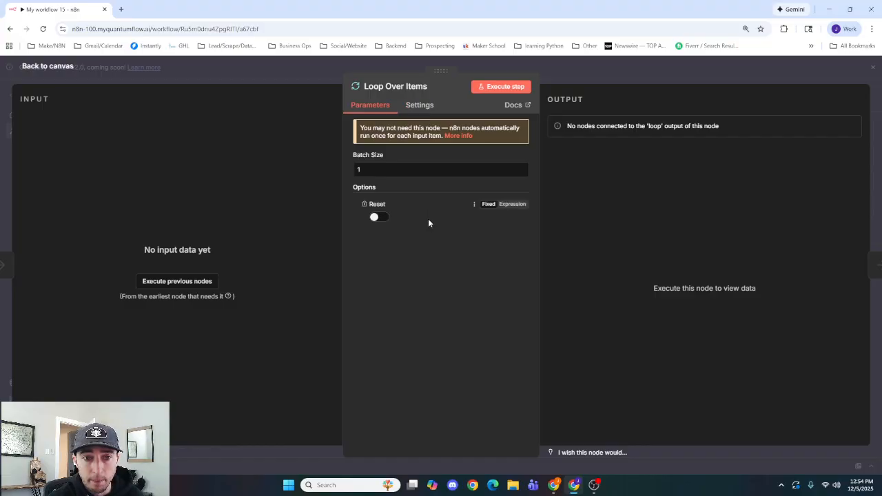
click(364, 204)
Check the Loop Over Items node's settings and return to the canvas
click(417, 107)
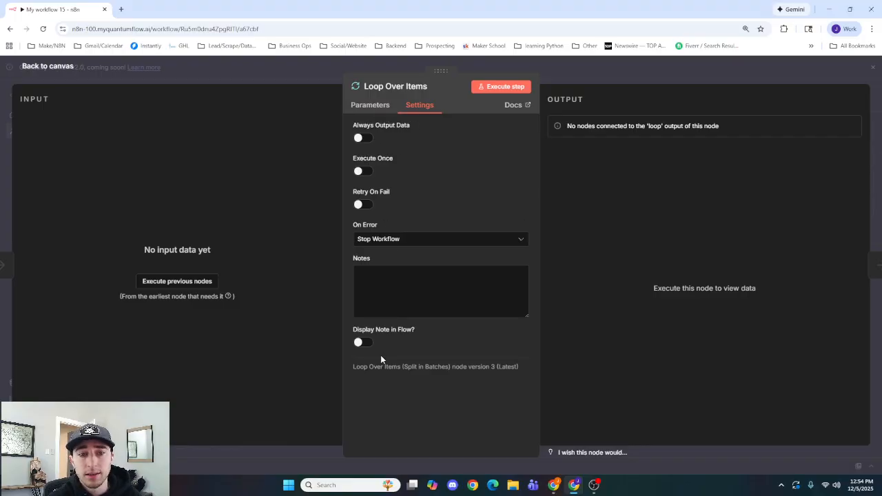
click(376, 106)
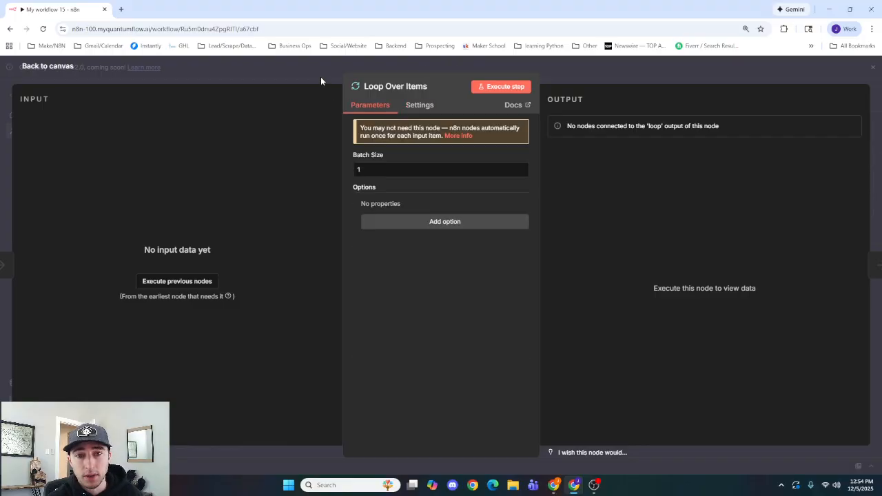
click(321, 77)
Add a Merge node from the Flow category and place it below the Loop Over Items loop
drag(459, 230, 442, 165)
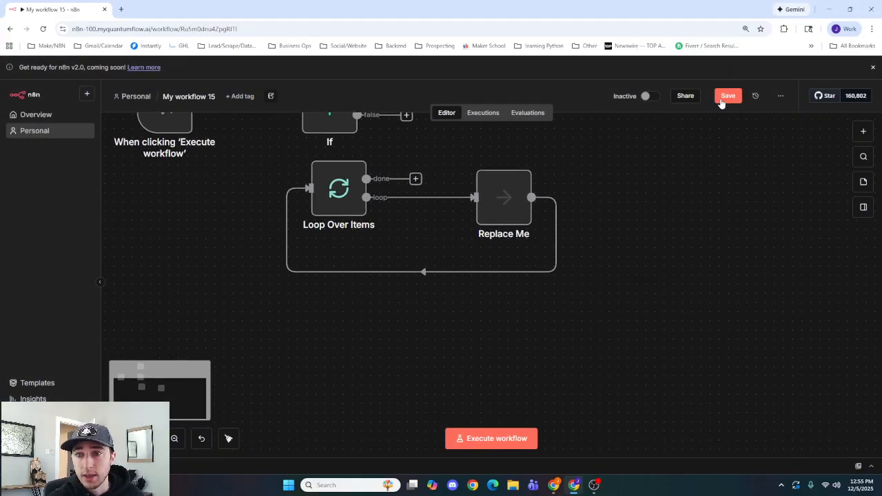
scroll(483, 246, down, 3)
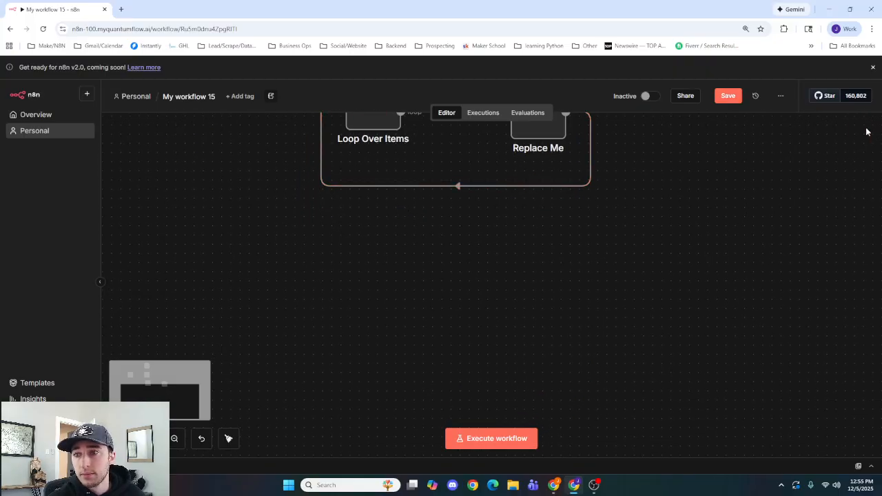
click(867, 132)
click(760, 299)
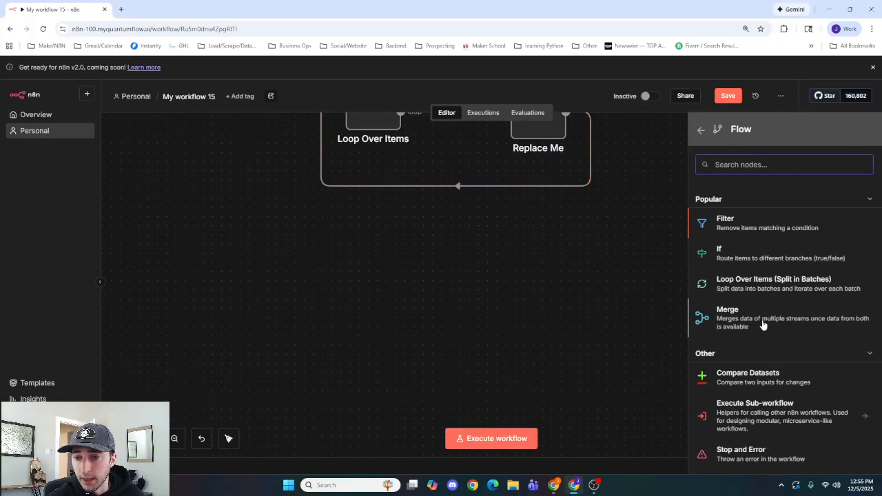
scroll(763, 325, down, 1)
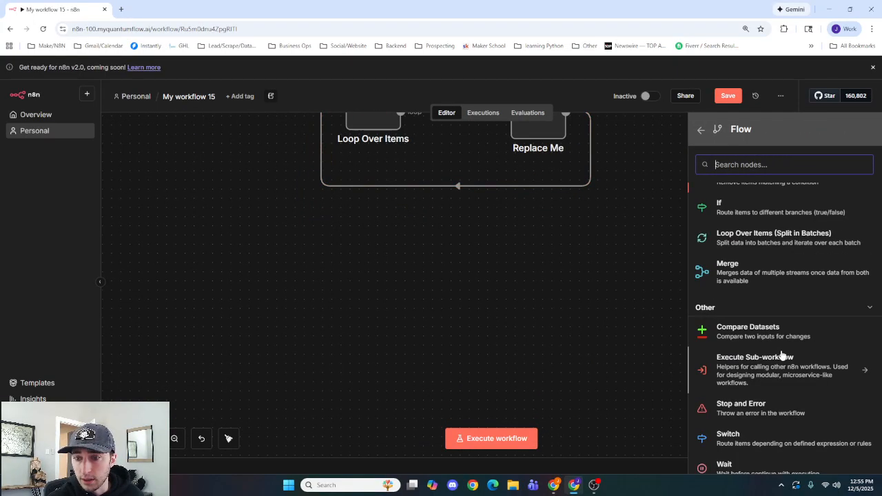
click(769, 274)
click(590, 78)
drag(590, 204, 351, 259)
click(444, 289)
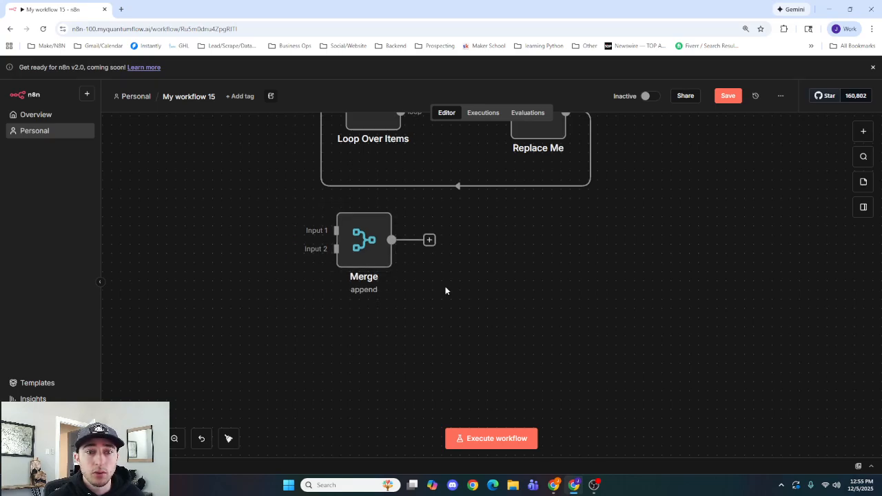
Open the Inbound App Flow (From Form) workflow from the IFG Hiring and Recruitment System folder in the Personal project
click(135, 98)
click(506, 289)
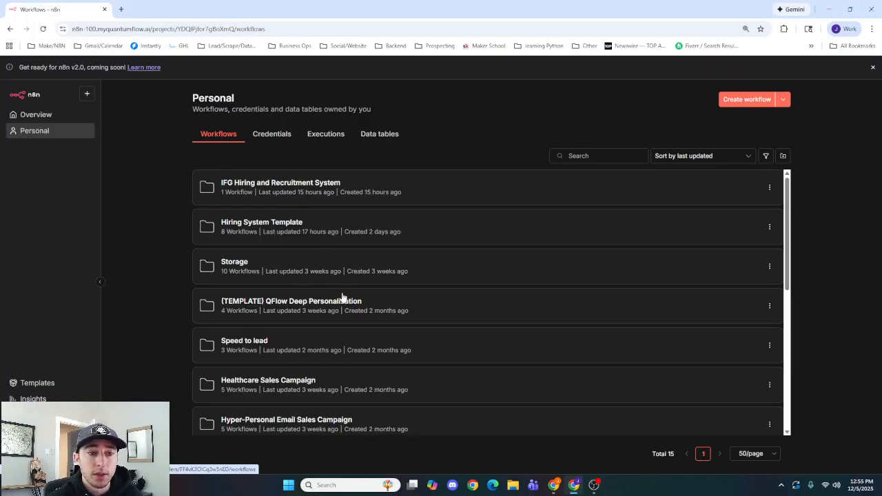
click(308, 196)
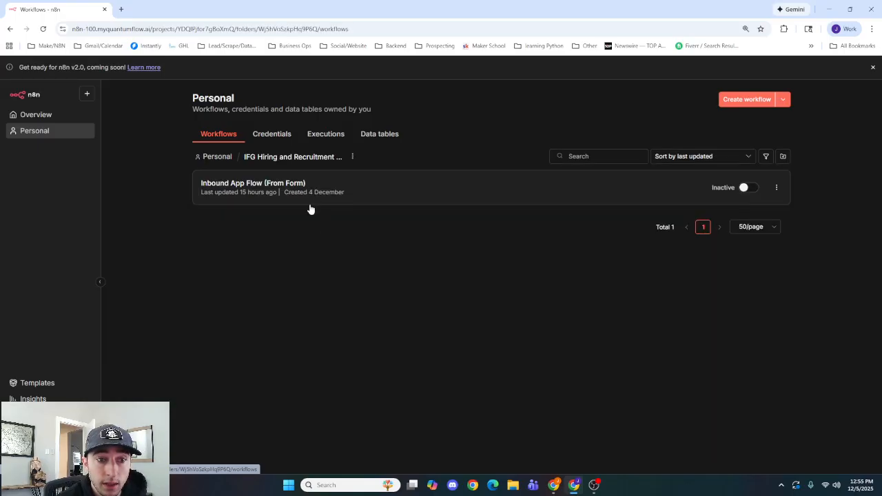
click(253, 197)
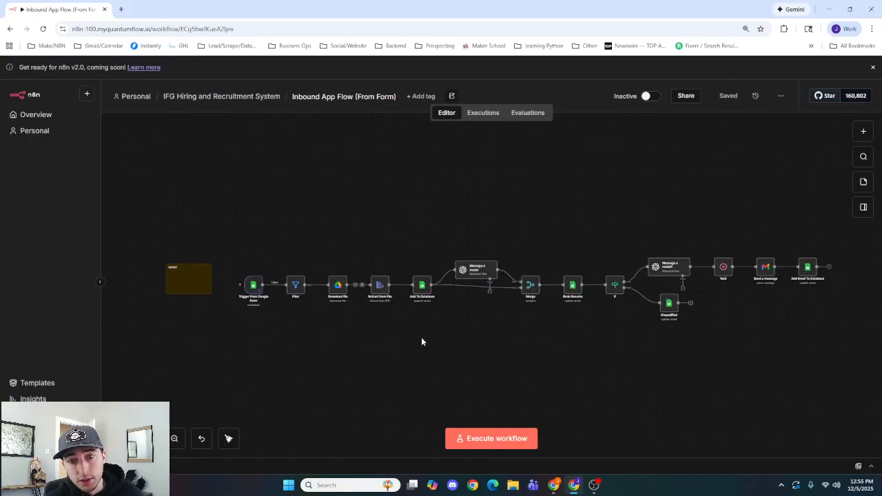
Examine the workflow's node chain from the Google Form trigger through the Message a model branch up to the Merge node
scroll(406, 328, up, 3)
scroll(388, 324, right, 2)
scroll(396, 323, left, 1)
drag(401, 323, 430, 324)
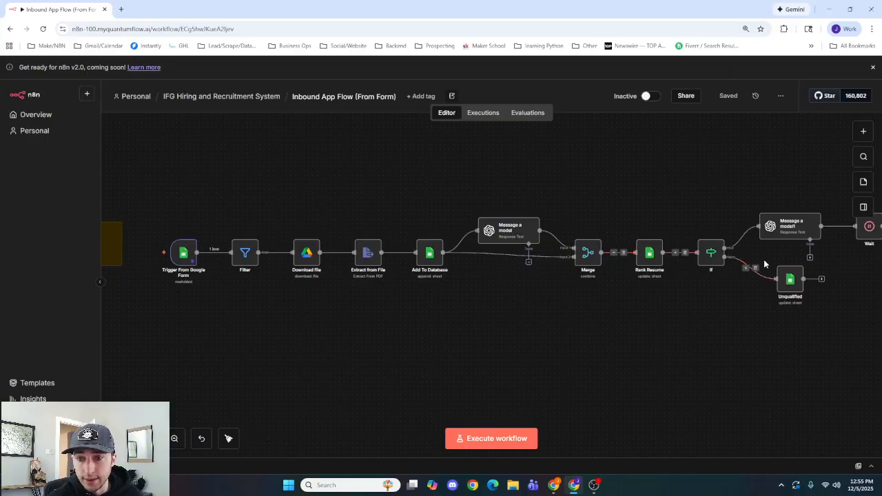
drag(539, 310, 484, 277)
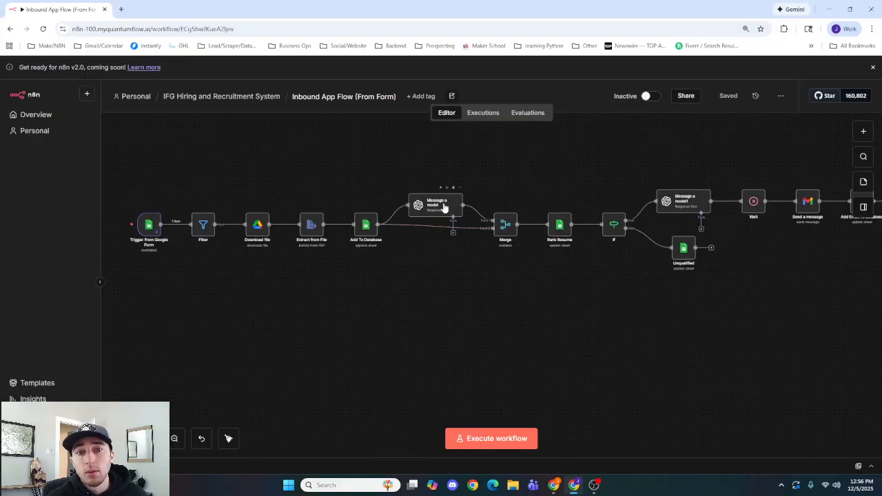
scroll(505, 263, up, 3)
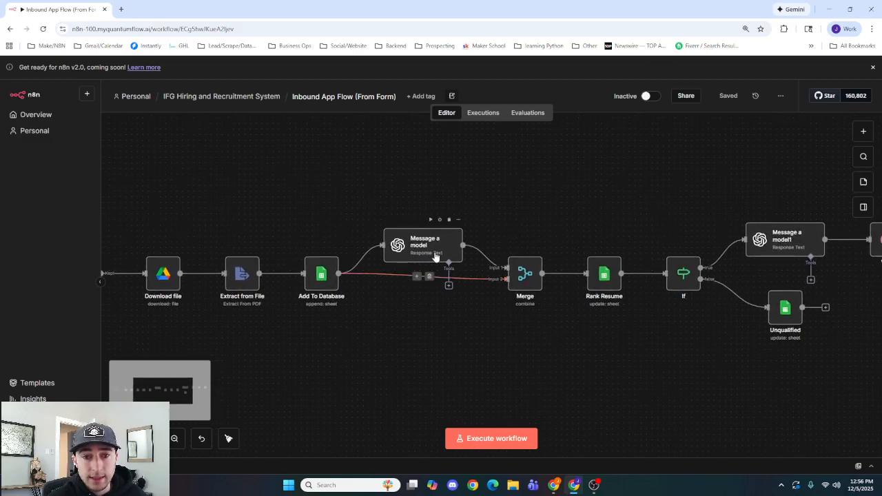
drag(374, 310, 577, 315)
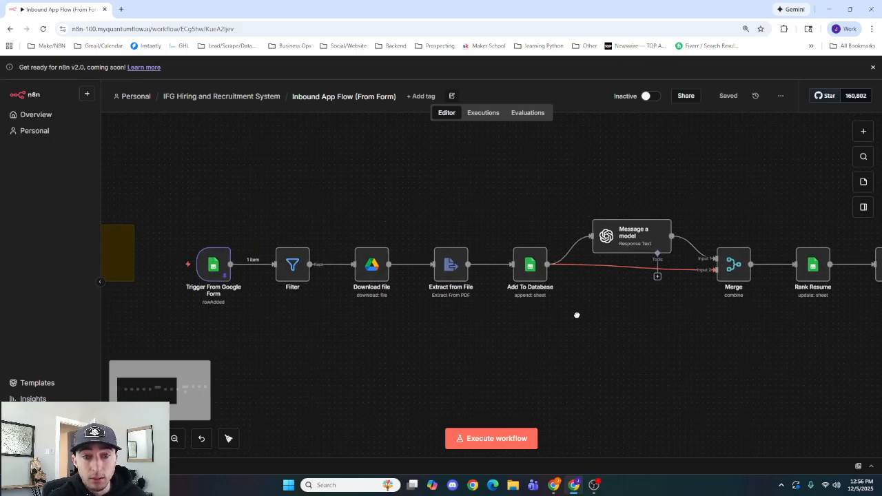
mouse_move(195, 260)
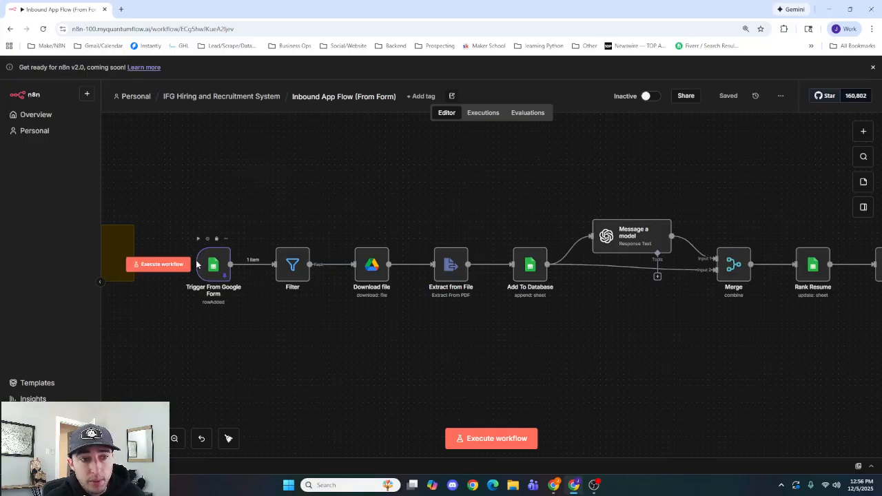
drag(399, 333, 257, 319)
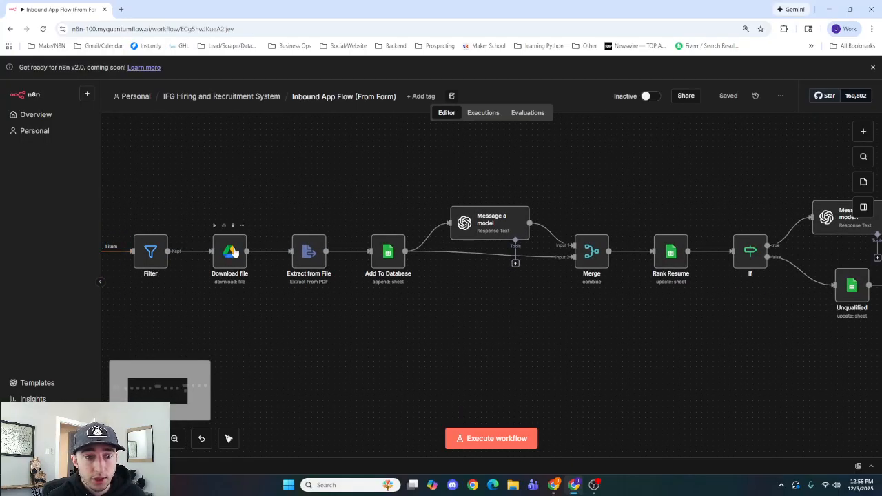
drag(465, 296, 356, 284)
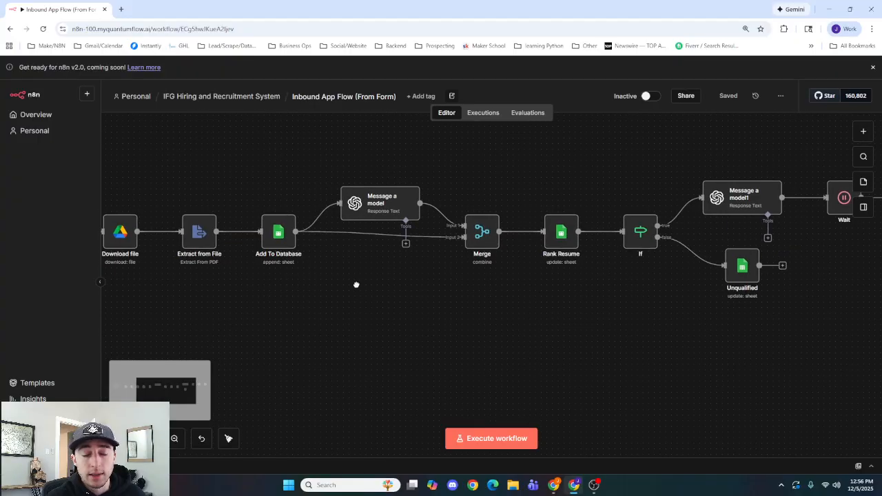
Review the parameters of the Merge node that follows Message a model and return to the canvas
scroll(358, 280, up, 1)
mouse_move(478, 239)
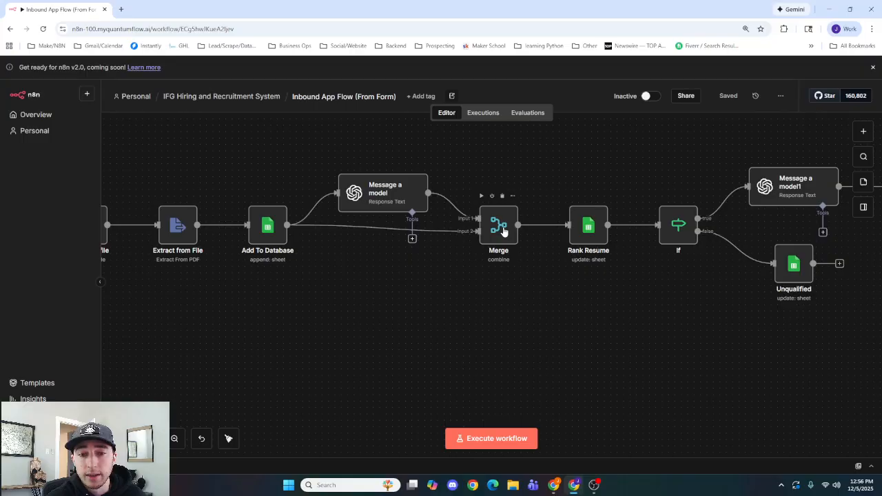
double_click(503, 231)
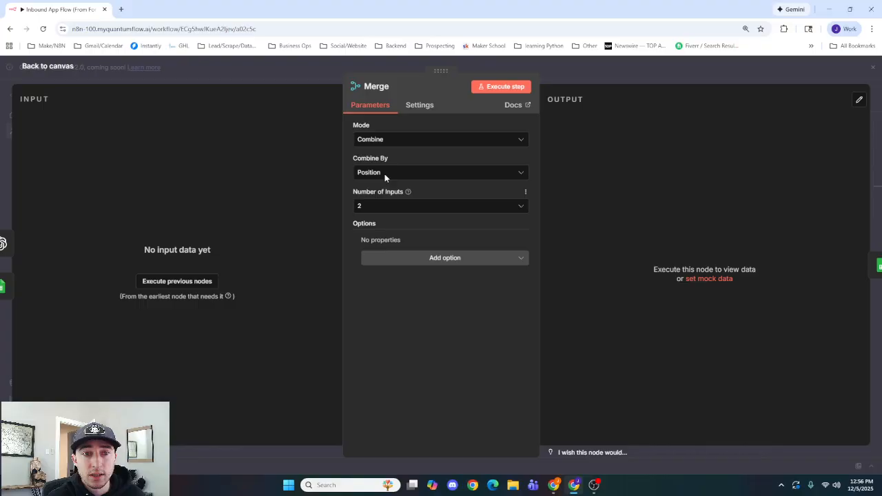
click(304, 72)
Examine how both branches feed the Merge node and how the flow continues through Rank Resume and If to the final nodes
drag(368, 257, 309, 268)
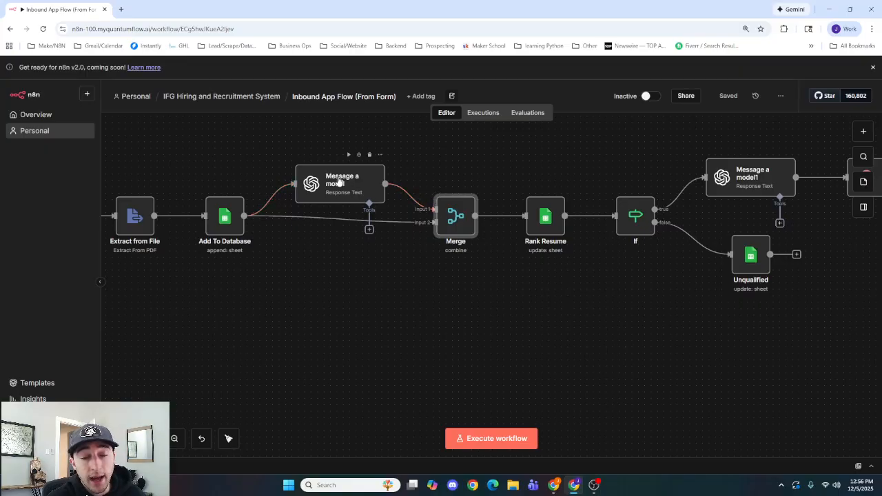
scroll(309, 258, left, 5)
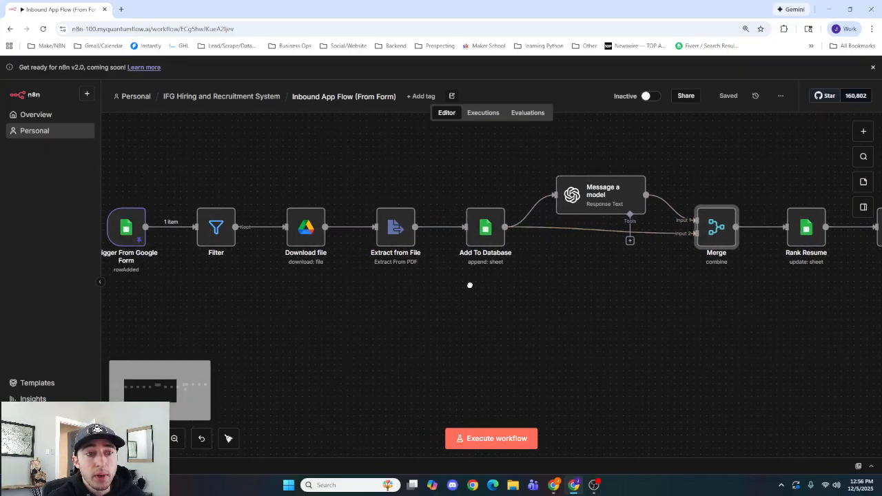
scroll(575, 275, right, 2)
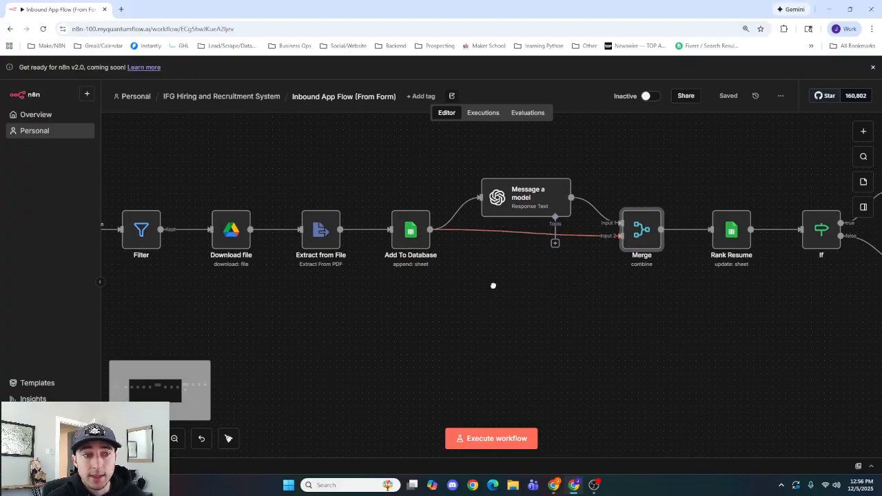
scroll(492, 285, left, 2)
drag(597, 291, 175, 292)
drag(476, 297, 258, 314)
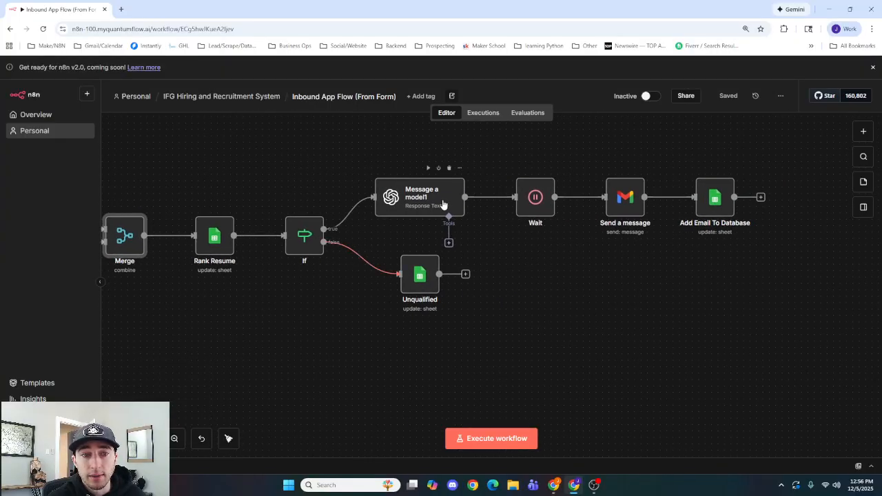
scroll(407, 276, left, 5)
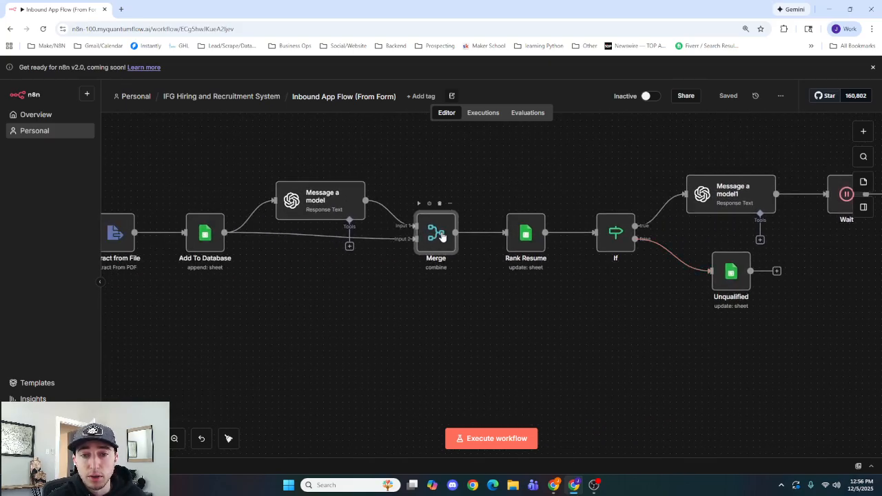
drag(321, 273, 666, 289)
drag(654, 324, 286, 287)
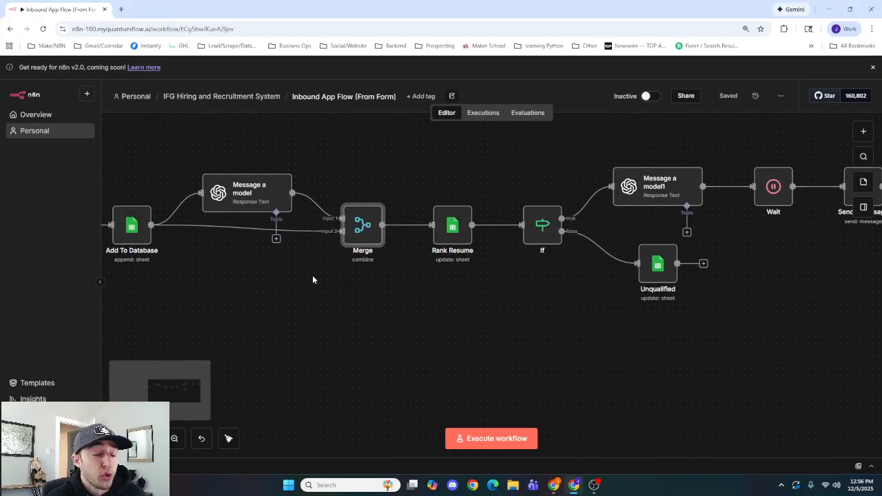
drag(262, 292, 378, 293)
scroll(221, 290, down, 2)
scroll(309, 293, down, 1)
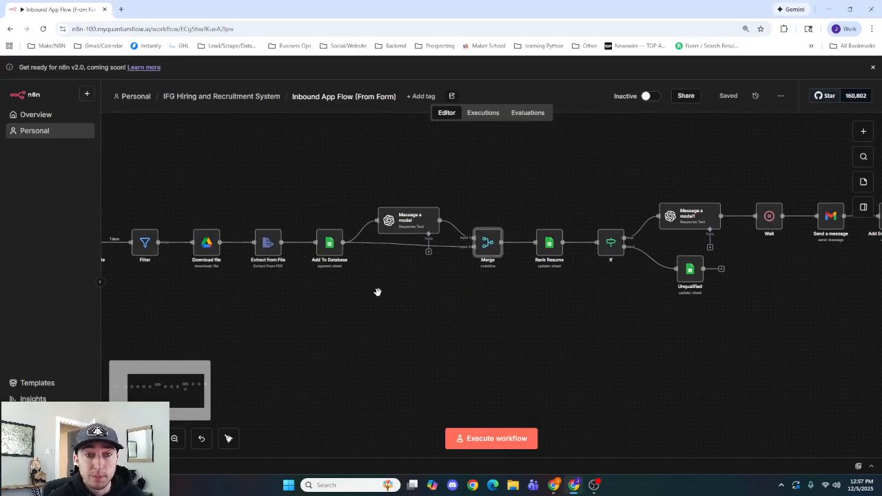
Return to the Personal project's workflow list and reopen My workflow 15
click(137, 99)
scroll(301, 262, down, 3)
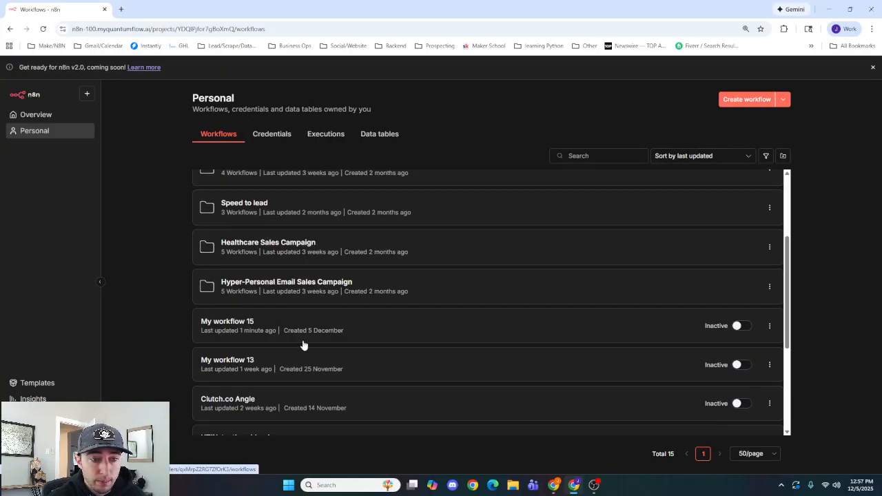
click(305, 337)
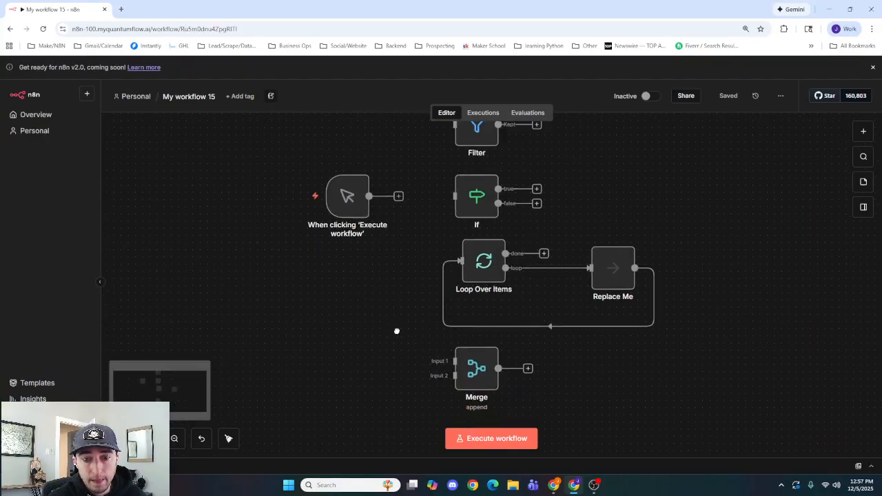
Set the Merge node's mode to Combine and its Combine By option to Position
double_click(449, 321)
click(425, 140)
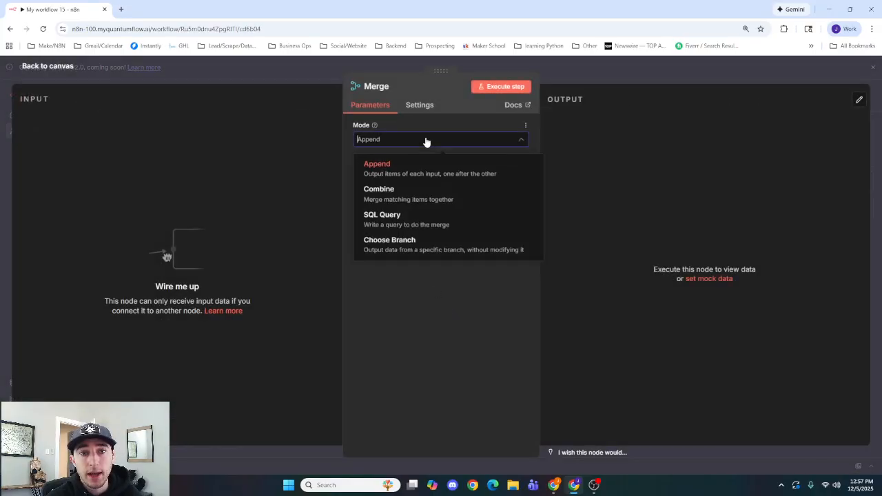
click(460, 196)
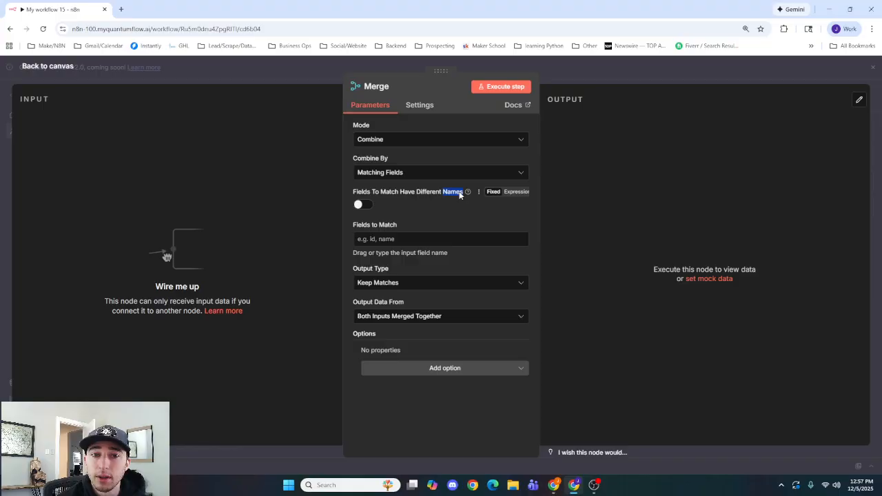
click(450, 177)
click(426, 222)
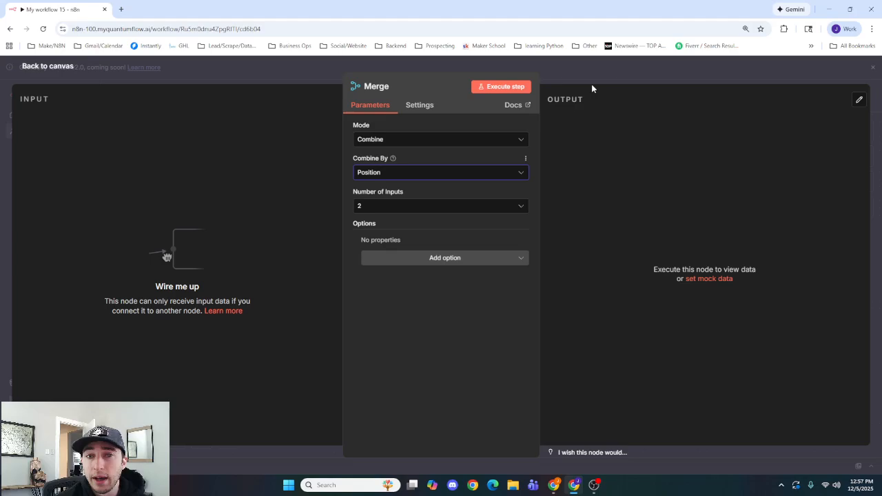
Switch the Merge node's Combine By option to Matching Fields and back to Position
click(493, 177)
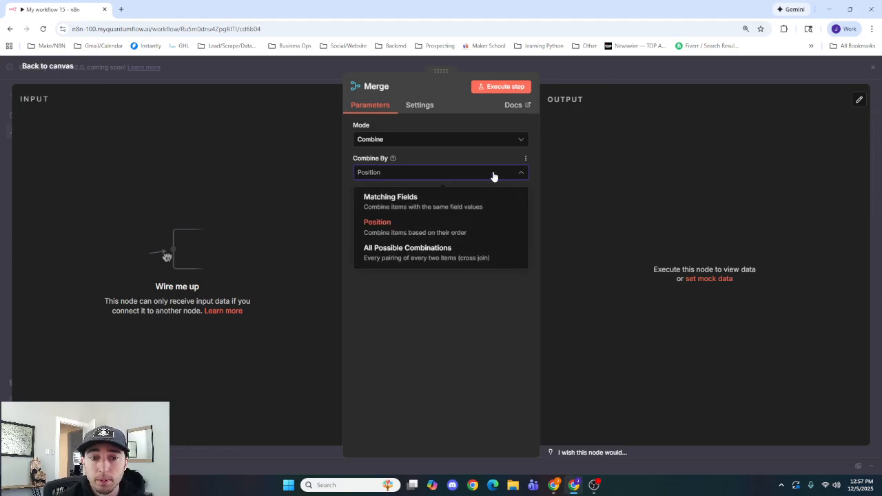
click(475, 206)
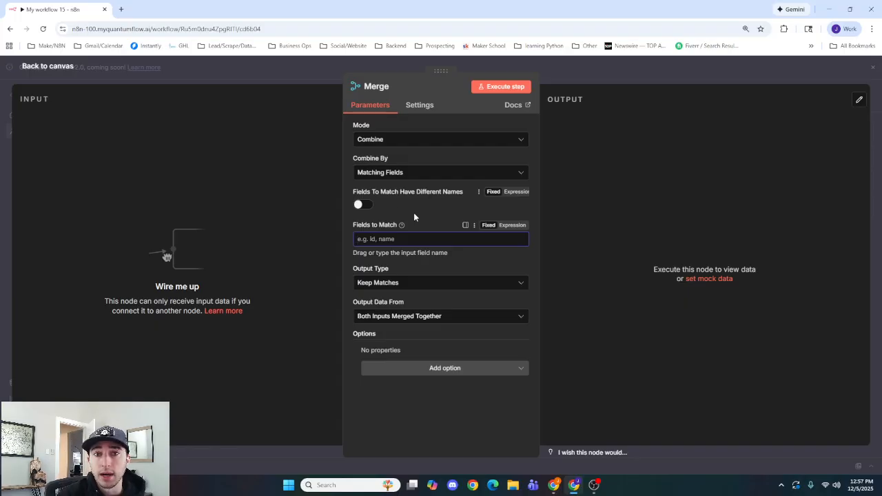
click(429, 180)
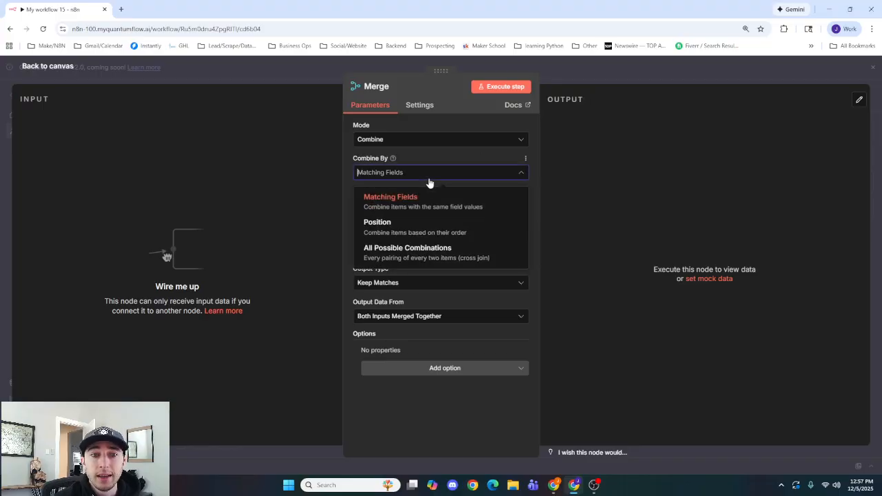
click(419, 224)
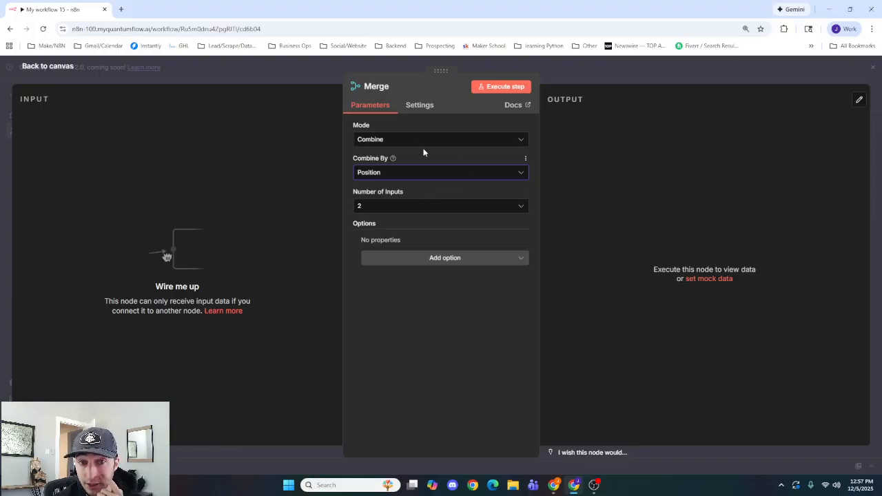
Return to the canvas and add a Compare Datasets node from the Flow category
click(302, 73)
drag(600, 316, 531, 195)
click(866, 134)
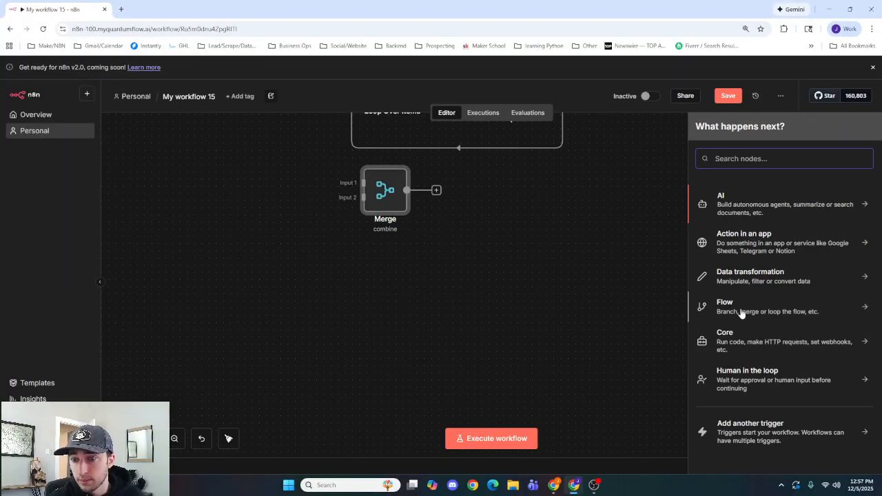
click(715, 309)
scroll(776, 355, down, 1)
scroll(776, 355, down, 1)
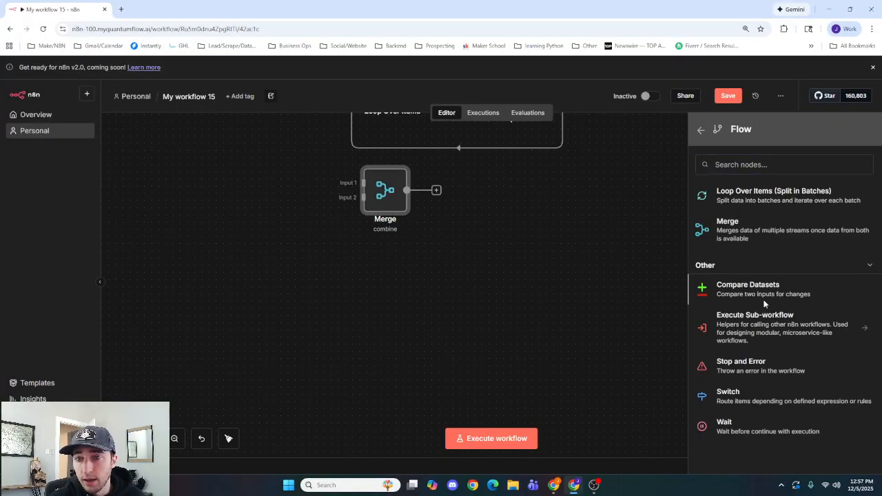
click(764, 304)
click(573, 73)
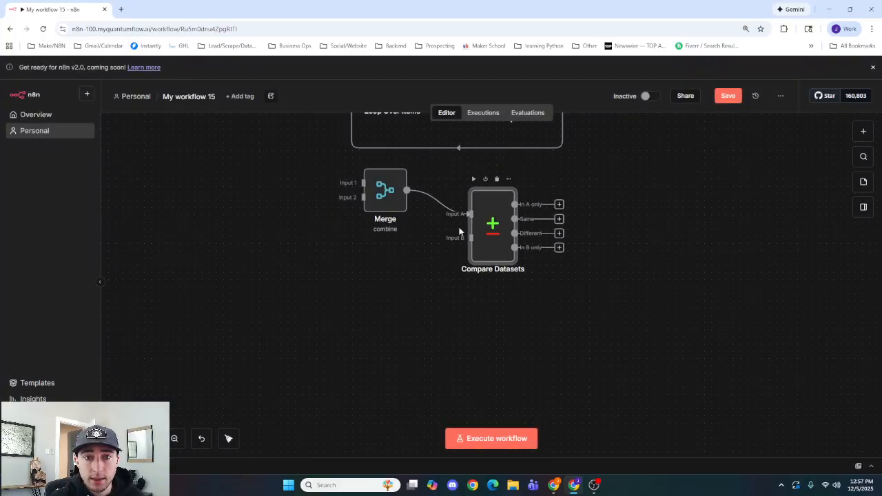
Disconnect the Compare Datasets node from the Merge node and place it below Merge
click(446, 203)
drag(492, 224, 384, 288)
scroll(521, 275, down, 2)
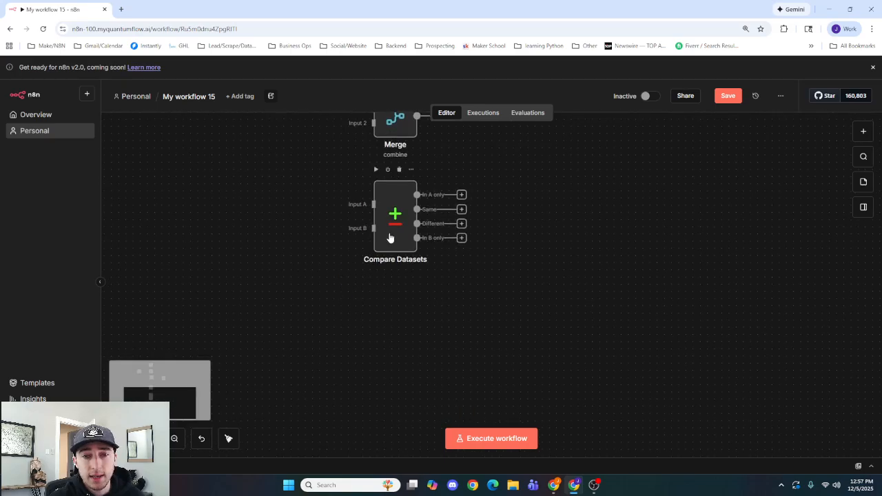
Open the Compare Datasets node, add a second pair of fields to match and remove it again
double_click(391, 239)
click(410, 202)
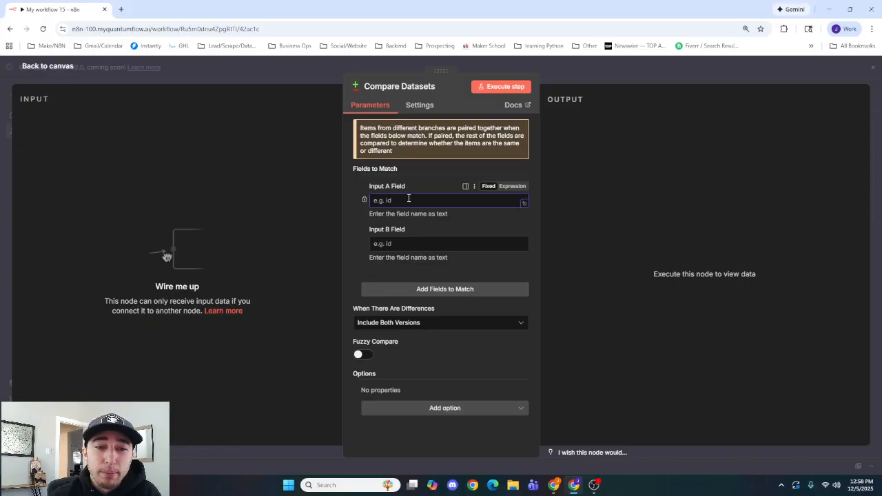
click(420, 289)
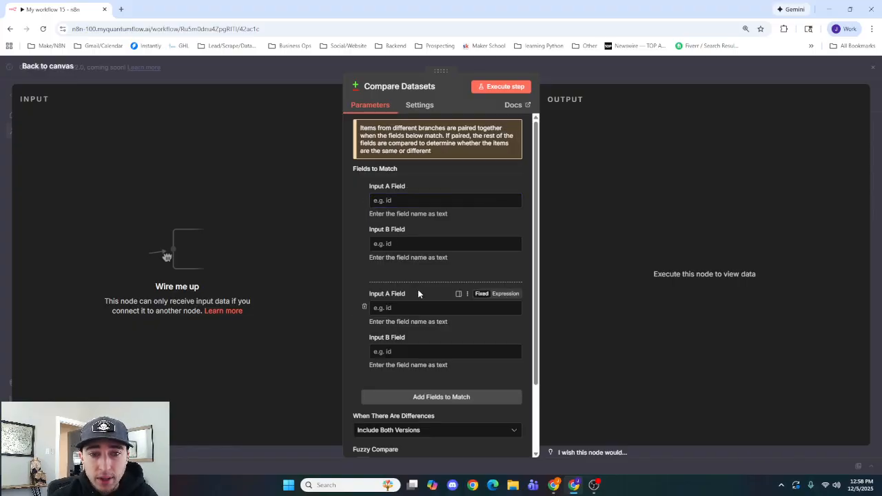
click(365, 308)
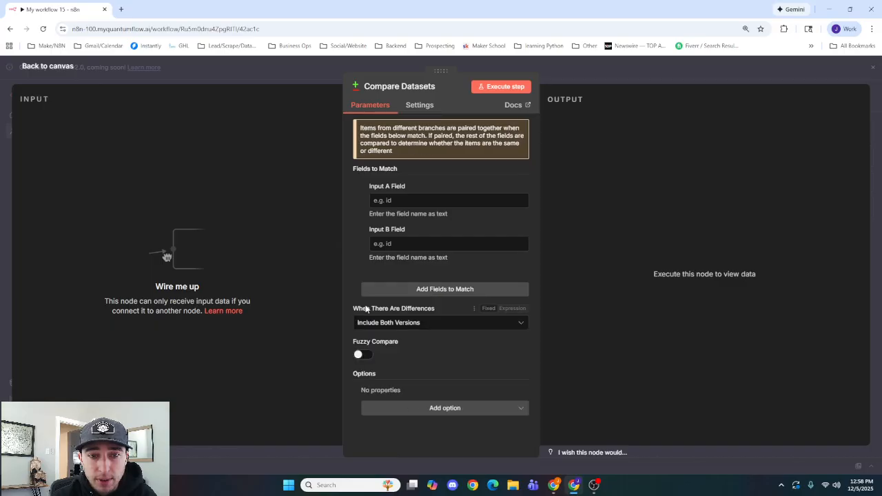
Review the Compare Datasets node's When There Are Differences choices and Fuzzy Compare setting, and return to the canvas
click(426, 327)
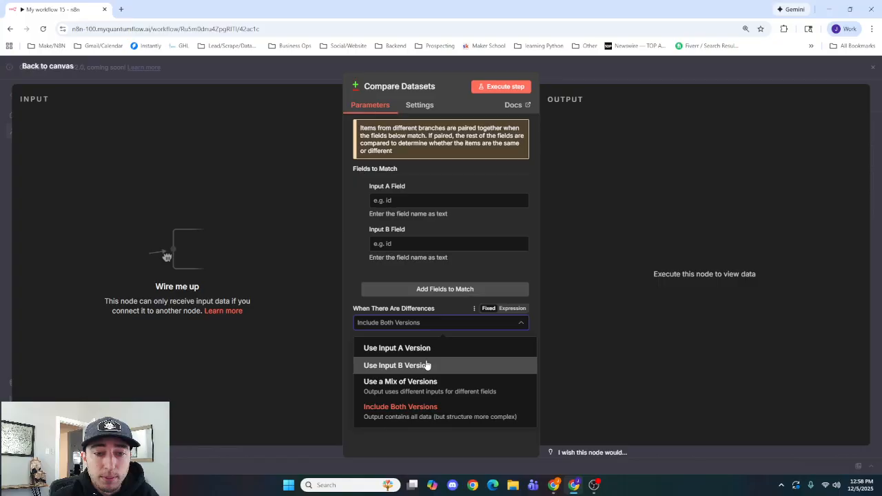
click(360, 278)
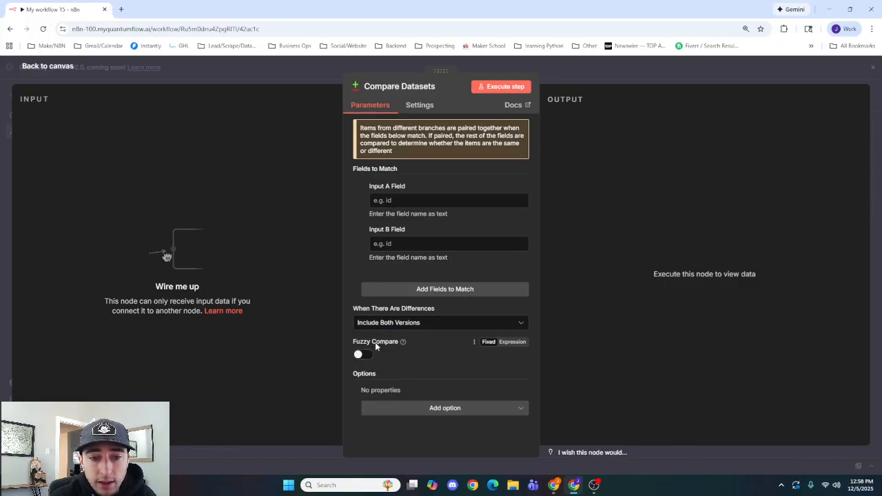
mouse_move(402, 342)
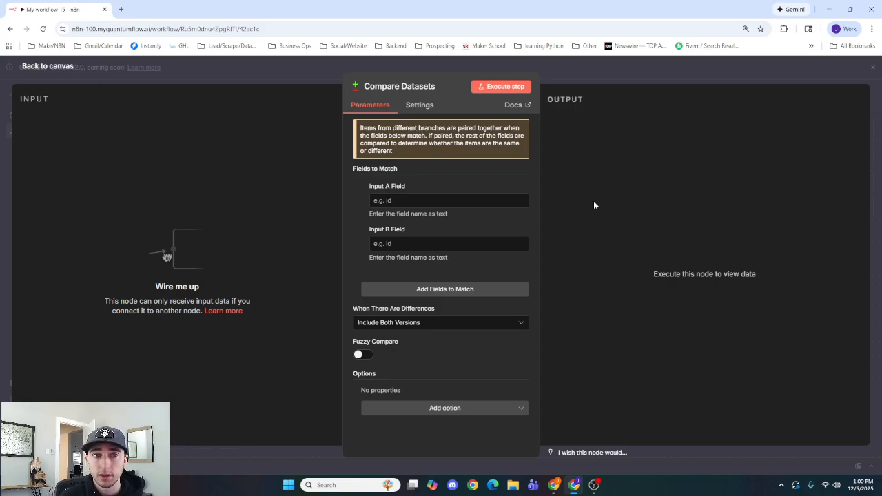
click(598, 59)
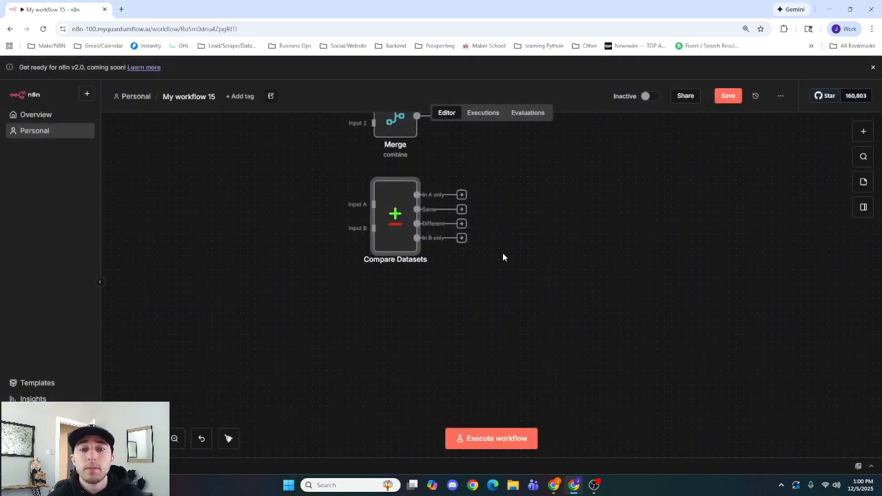
scroll(502, 249, up, 2)
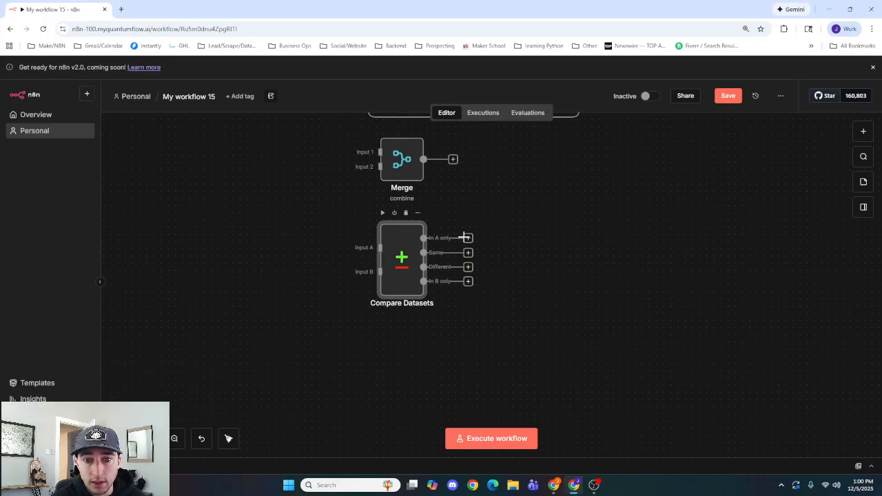
drag(530, 262, 511, 249)
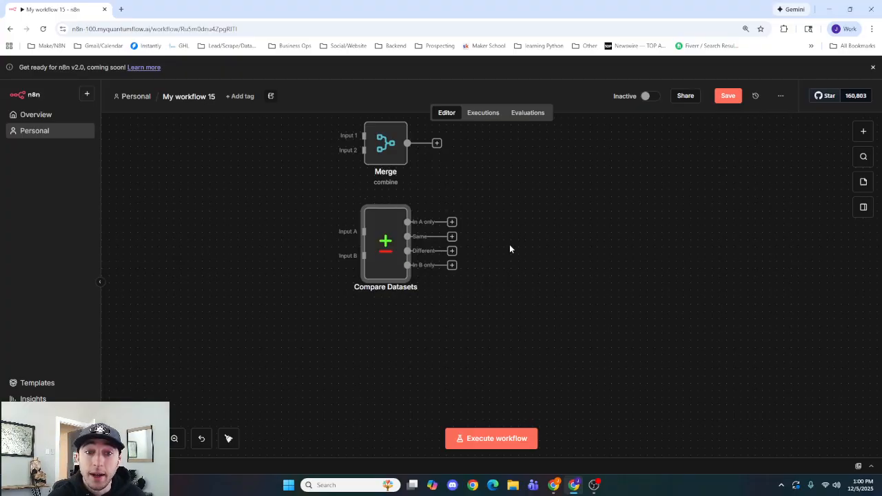
drag(520, 248, 554, 262)
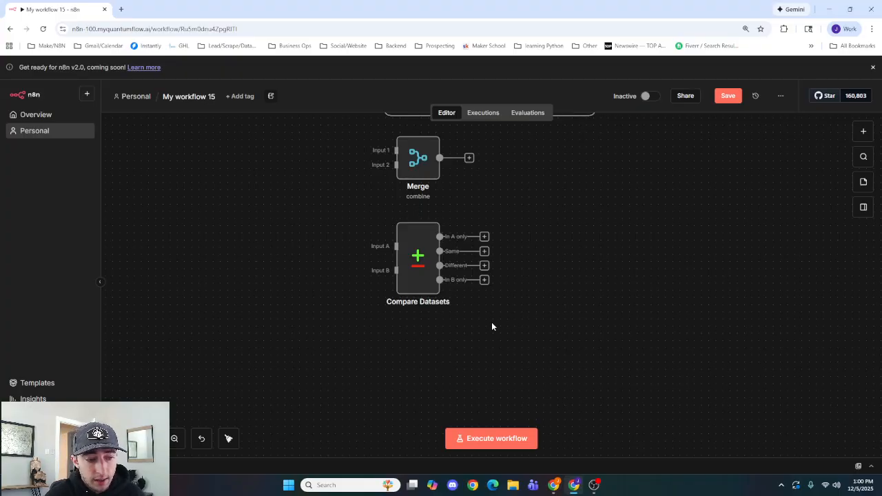
drag(464, 335, 390, 325)
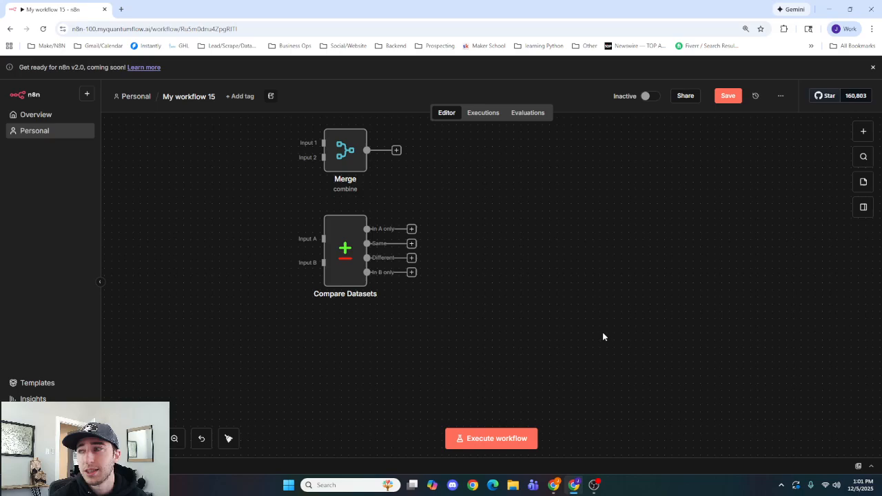
Add the Execute A Sub Workflow action from the Flow category and place its node below Compare Datasets
drag(431, 312, 432, 217)
click(862, 131)
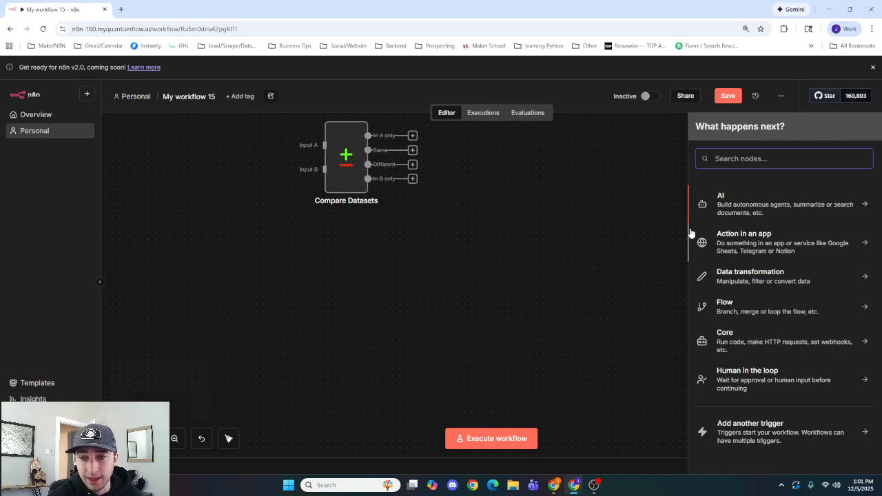
click(721, 306)
scroll(758, 354, down, 1)
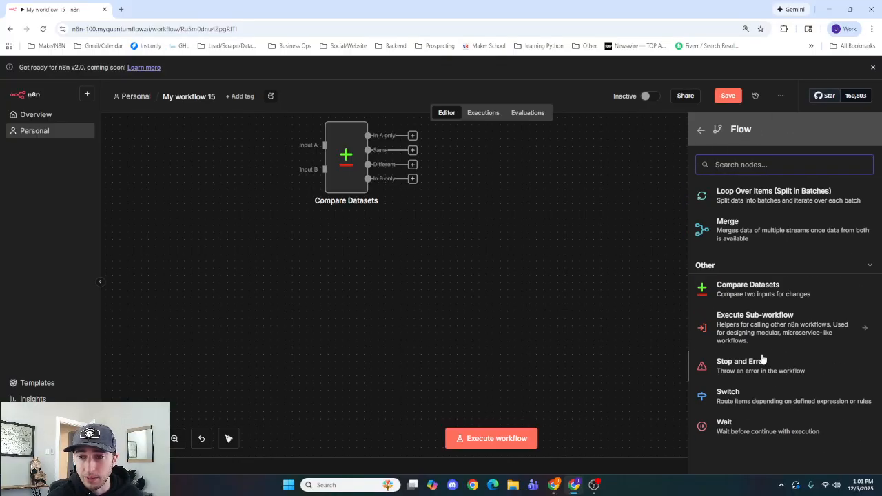
click(765, 339)
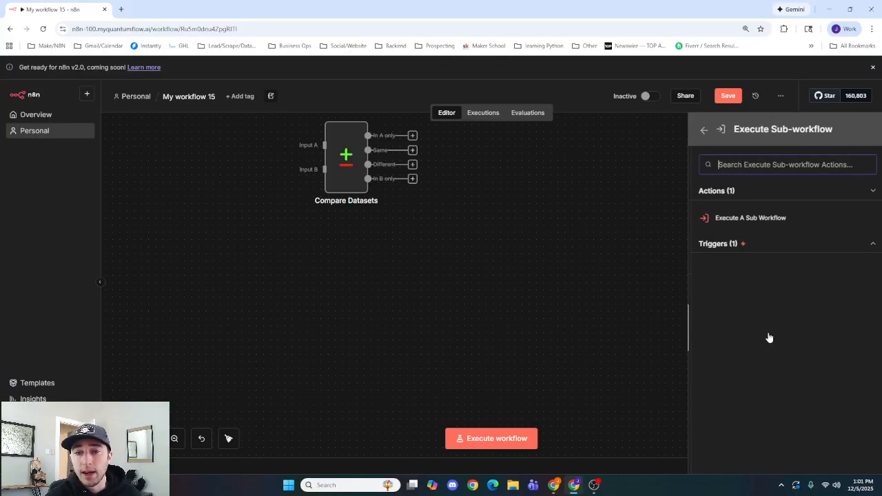
click(754, 218)
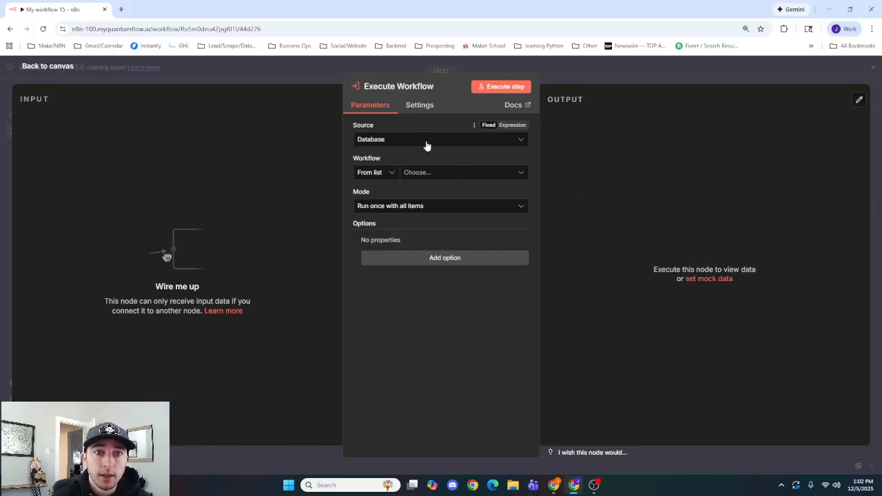
click(317, 69)
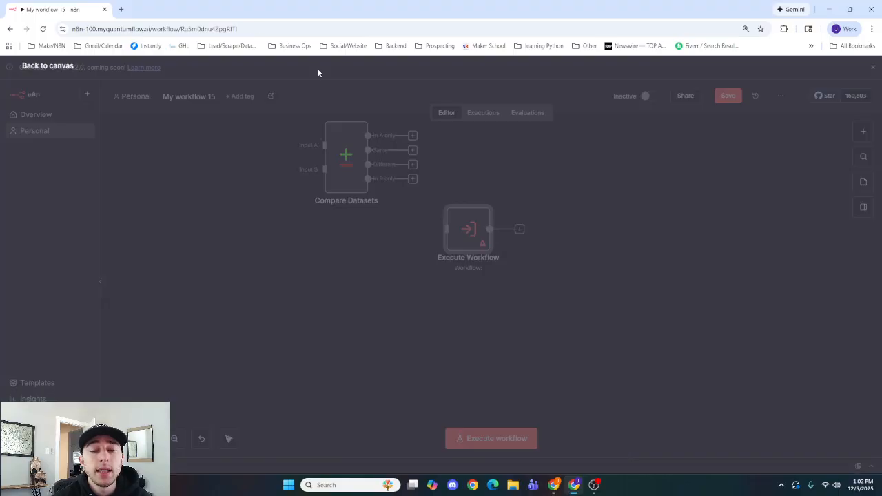
drag(462, 240, 340, 242)
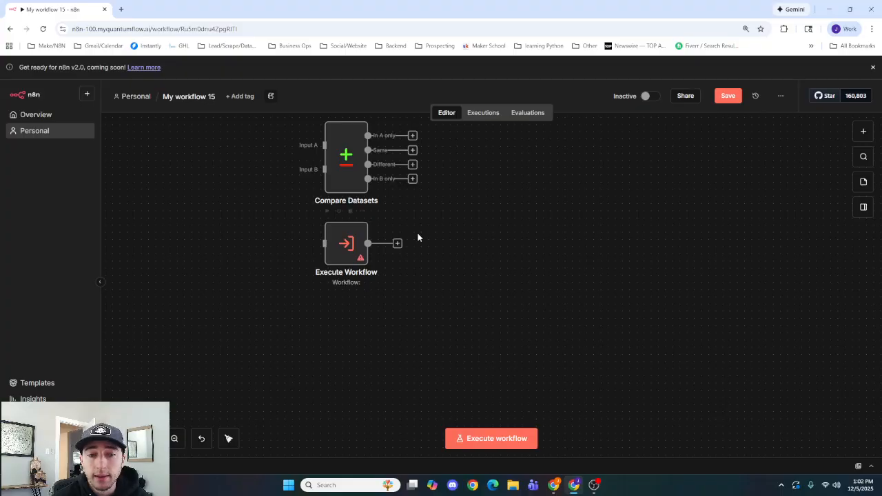
double_click(343, 255)
click(310, 76)
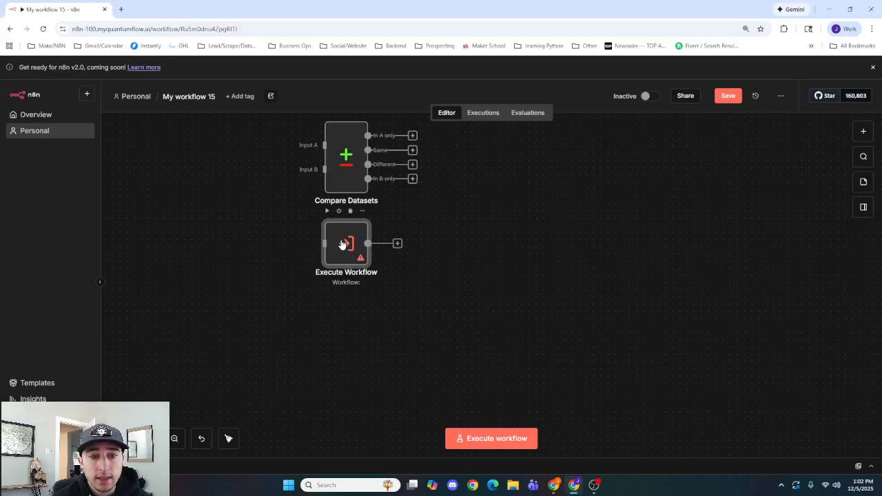
drag(397, 243, 323, 355)
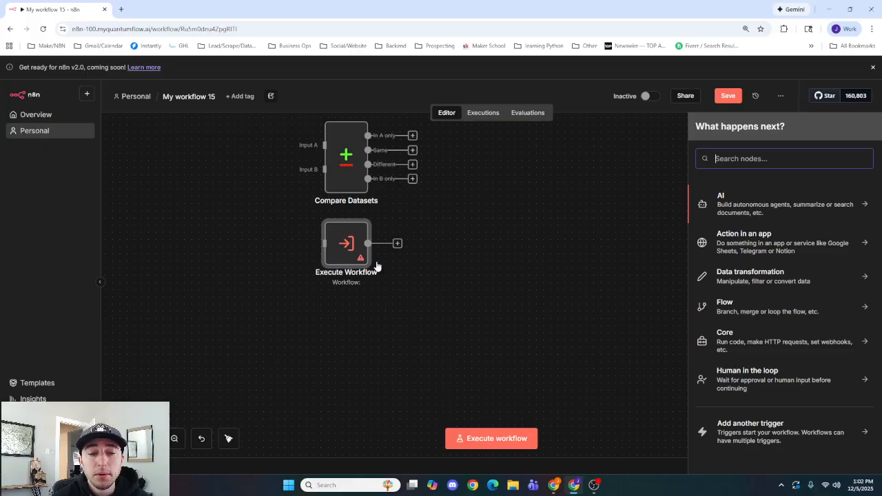
click(458, 261)
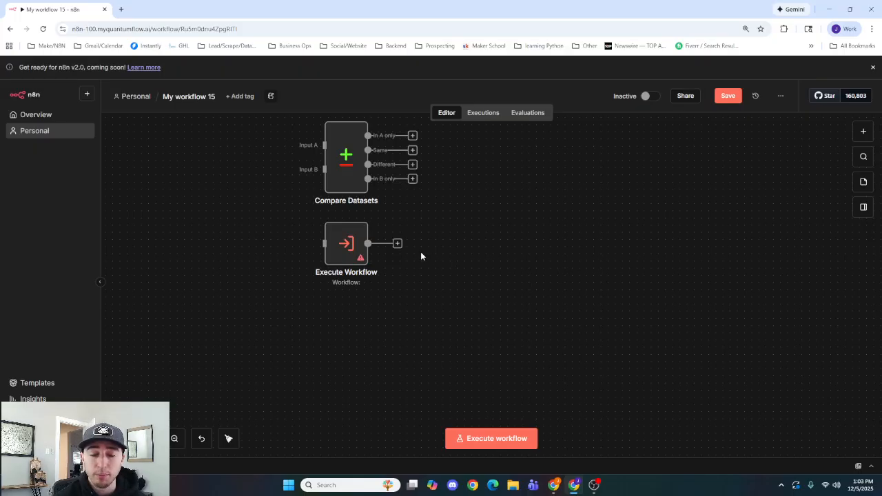
Open the Execute Workflow node, view the list of workflows it can call and return to the canvas
double_click(345, 255)
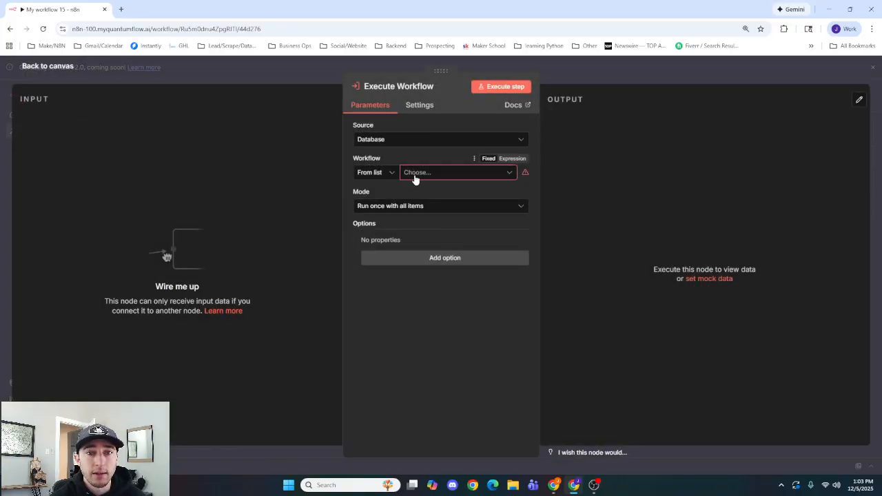
click(415, 173)
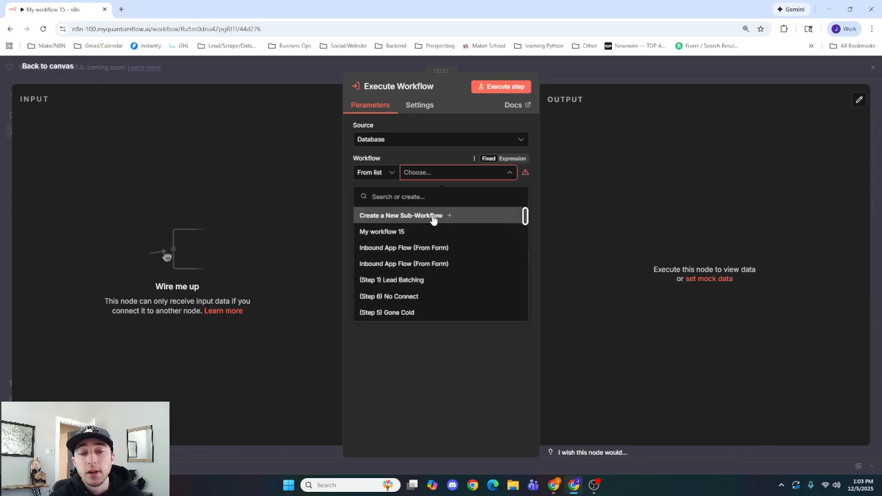
click(430, 157)
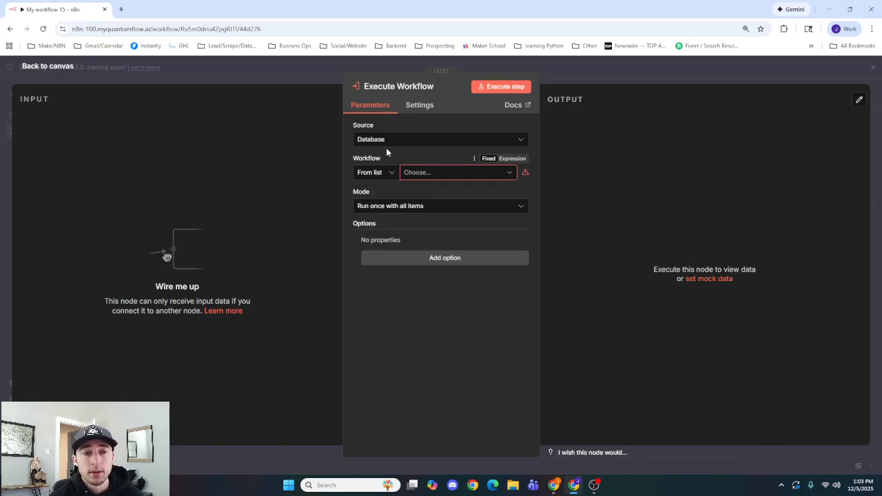
click(309, 68)
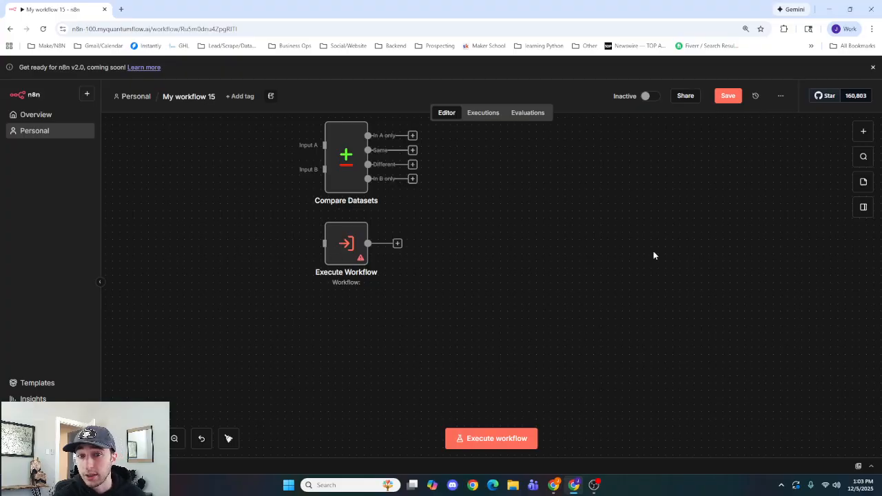
Add a Stop and Error node from the Flow category and place it below Execute Workflow
click(864, 131)
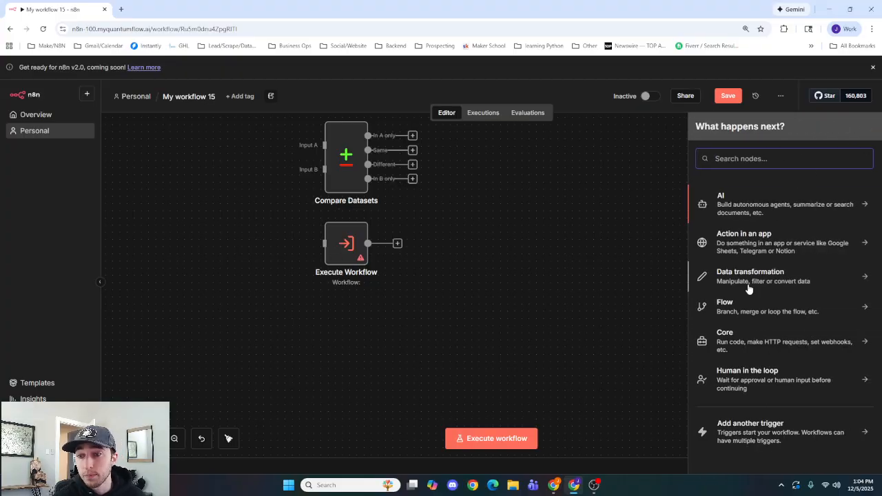
click(740, 320)
scroll(740, 327, down, 2)
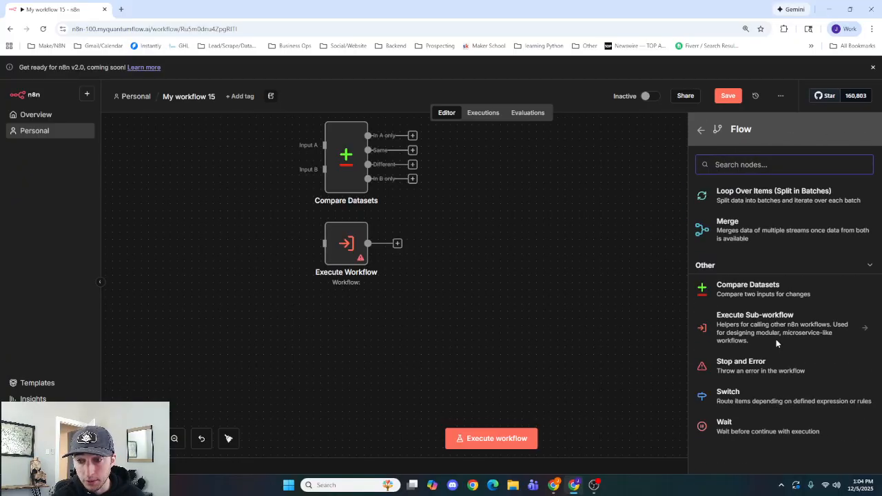
click(790, 377)
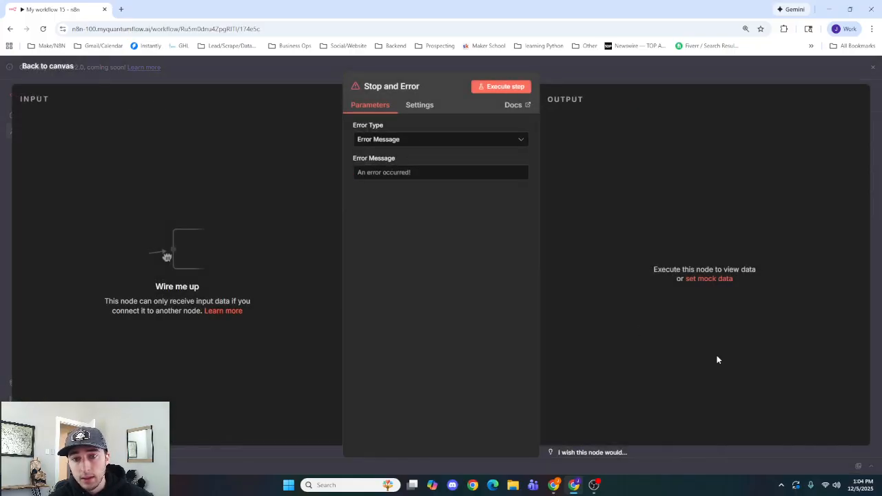
click(618, 84)
drag(503, 249, 346, 342)
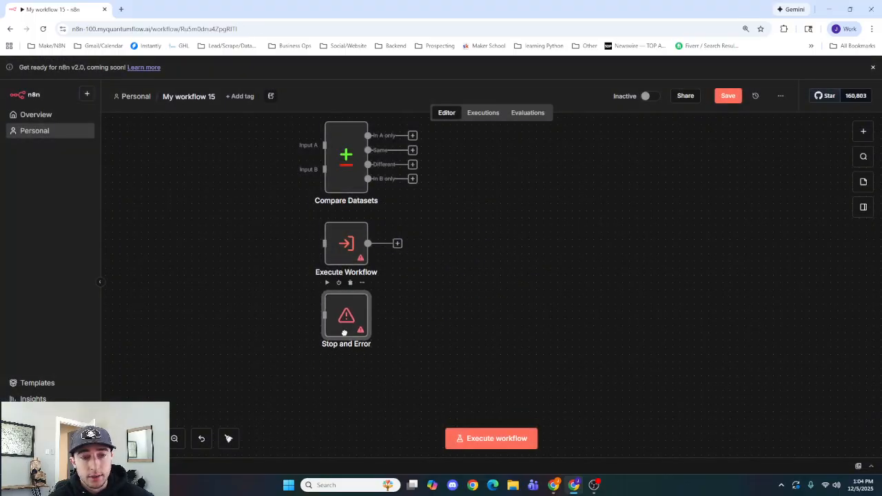
Open the Stop and Error node, view its Error Type choices and return to the canvas
double_click(346, 332)
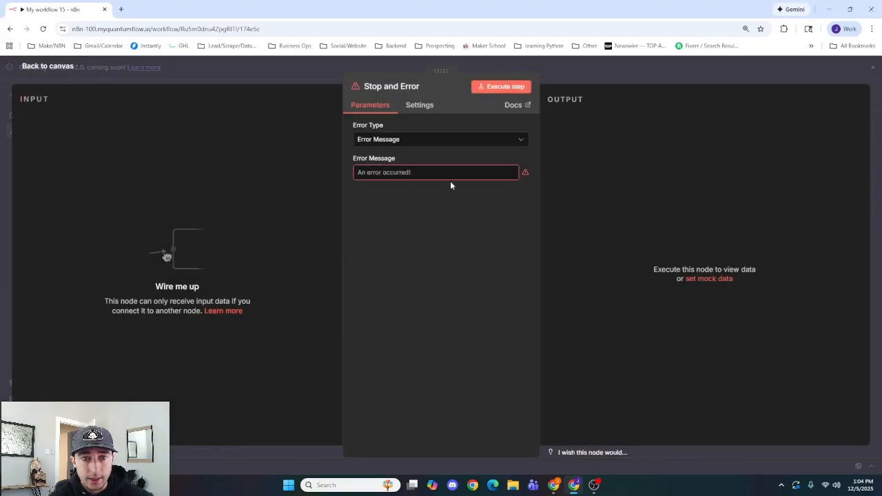
click(414, 139)
click(293, 86)
click(299, 87)
click(436, 292)
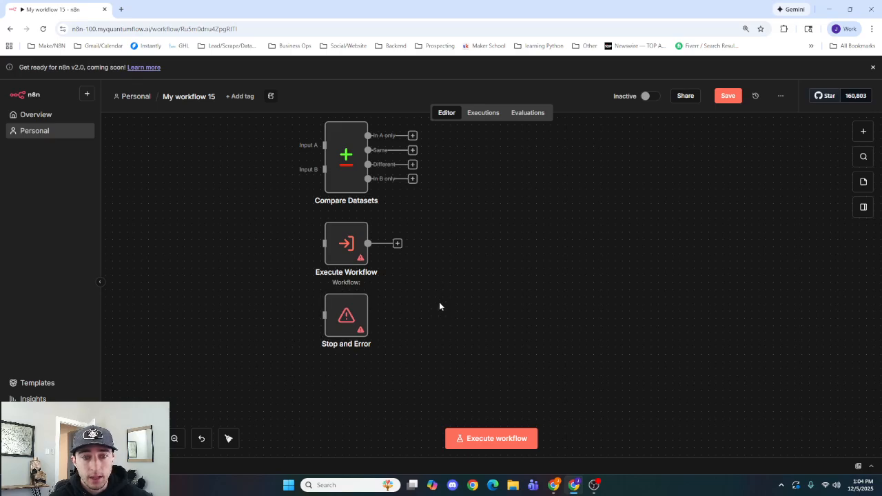
Add a Switch node from the Flow category and place it below Stop and Error
scroll(398, 359, down, 3)
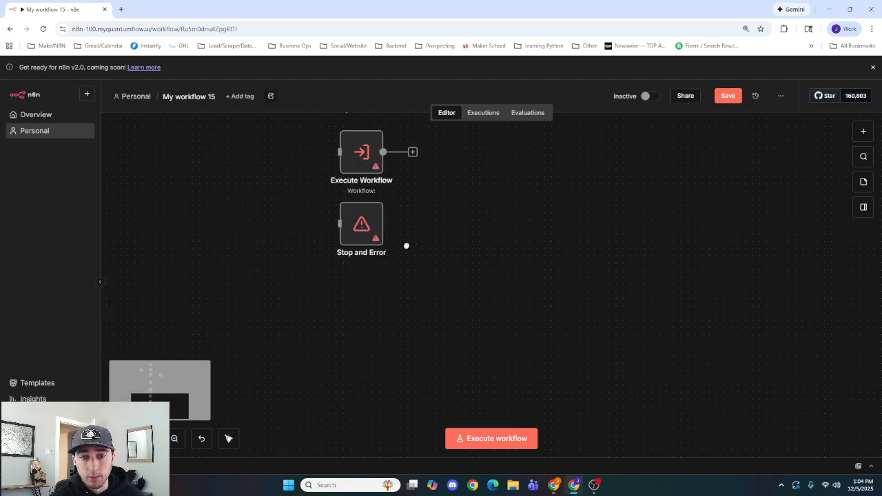
click(862, 135)
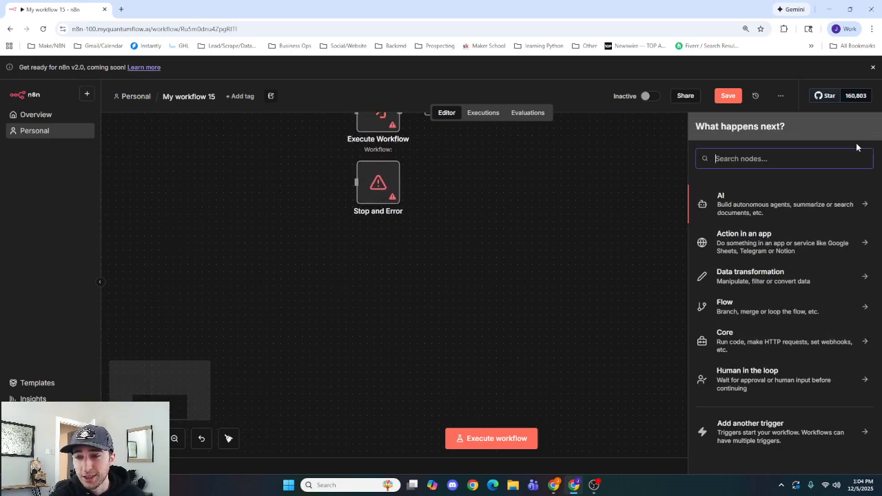
click(755, 307)
scroll(772, 345, down, 2)
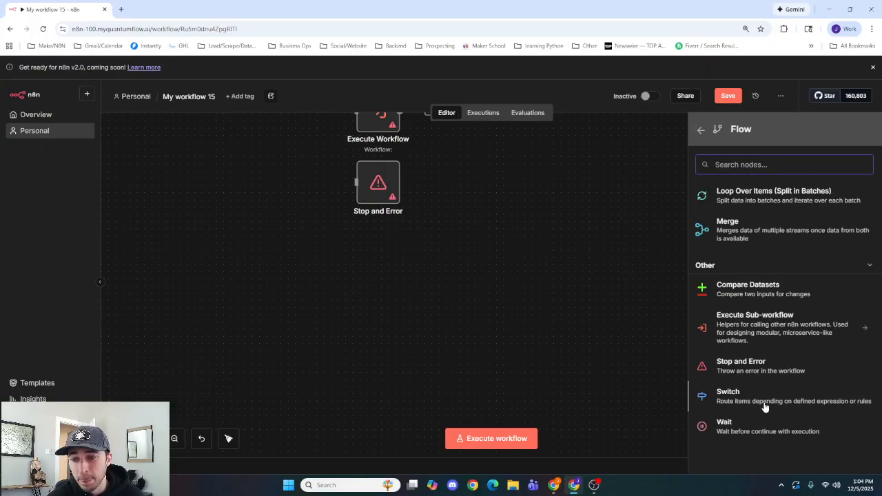
click(761, 402)
click(617, 72)
drag(484, 185, 363, 275)
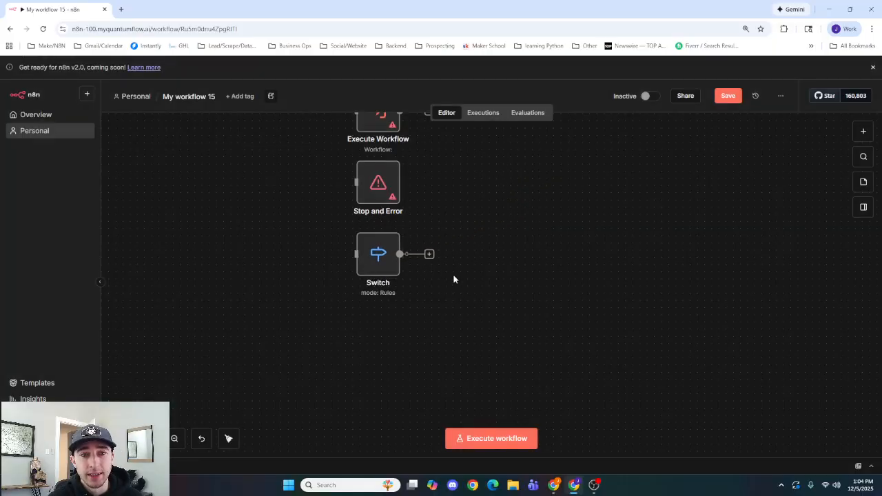
Save the workflow while leaving for the Personal project, and check the contents of the IFG Hiring and Recruitment System folder
click(130, 97)
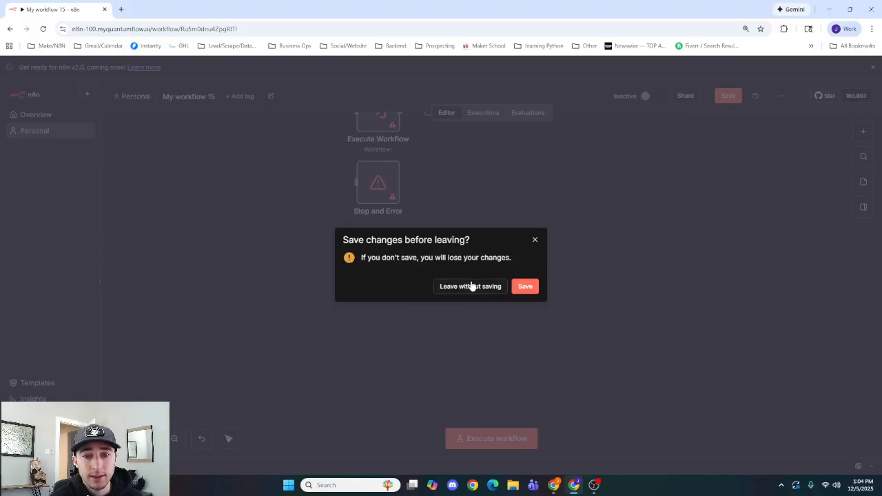
click(520, 286)
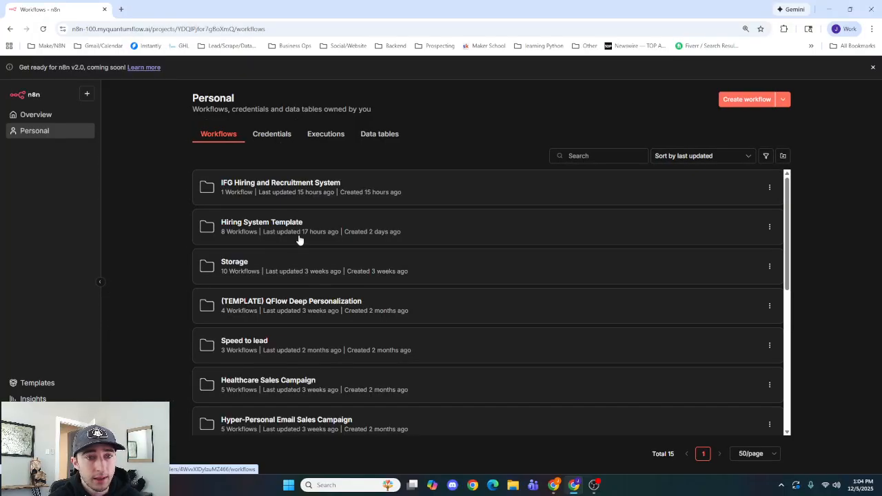
click(316, 190)
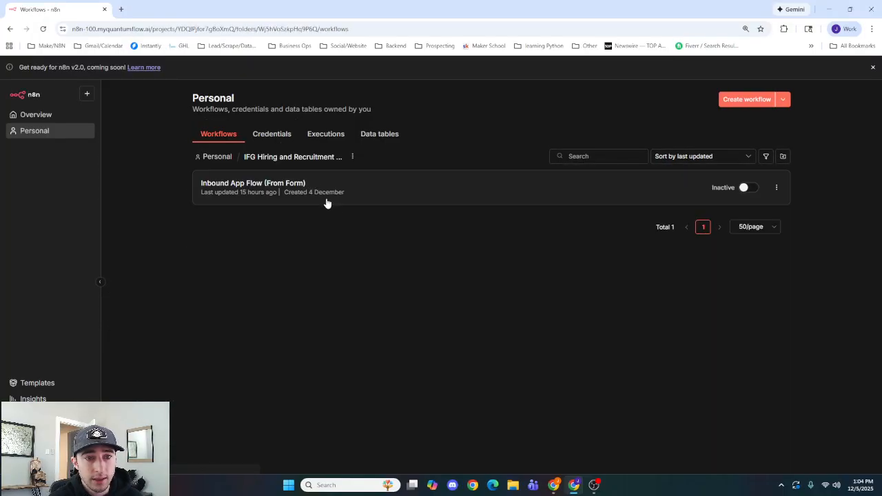
click(218, 157)
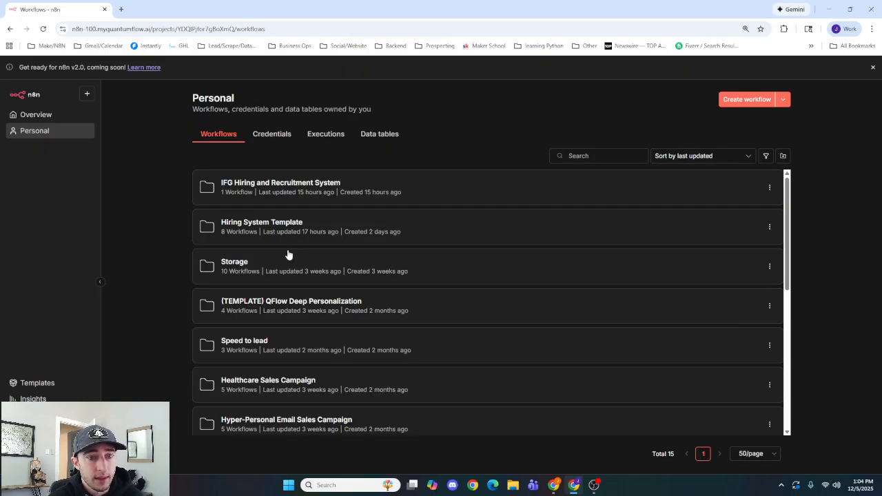
Check the Hiring System Template folder, and open the (Template) Personalization to Instantly GPT A-D copy workflow from the (TEMPLATE) QFlow Deep Personalization folder
click(378, 241)
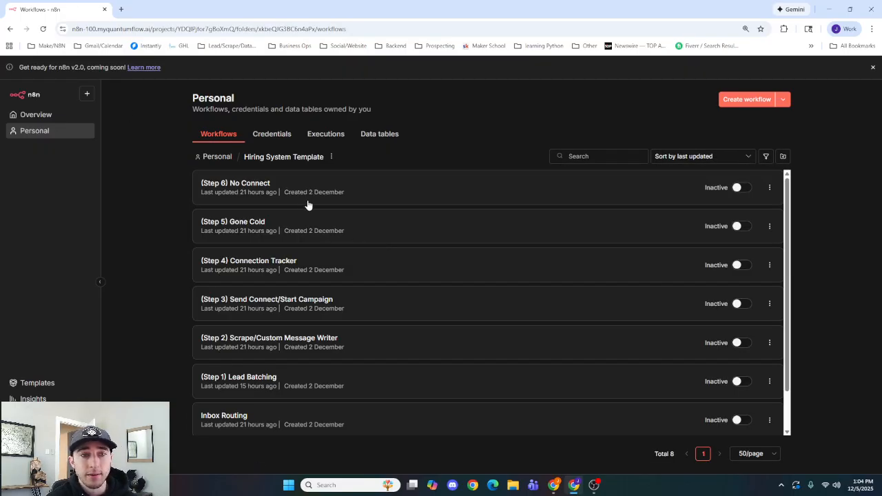
click(206, 157)
click(348, 313)
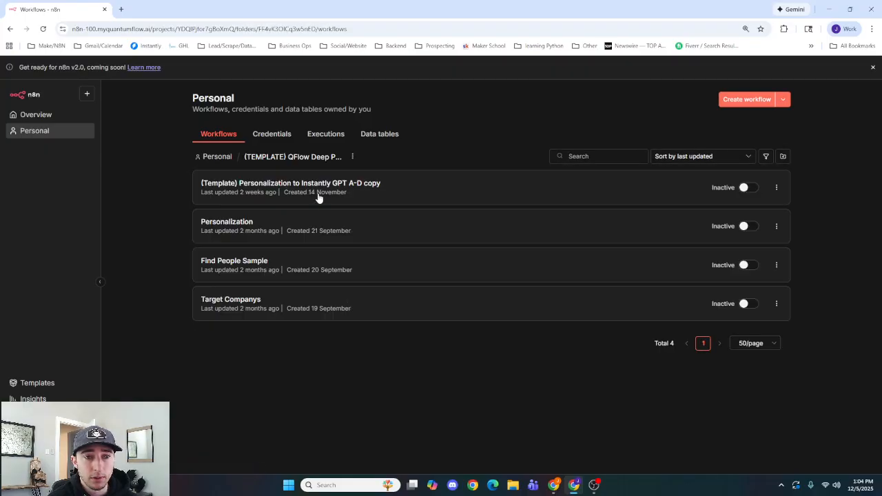
click(317, 196)
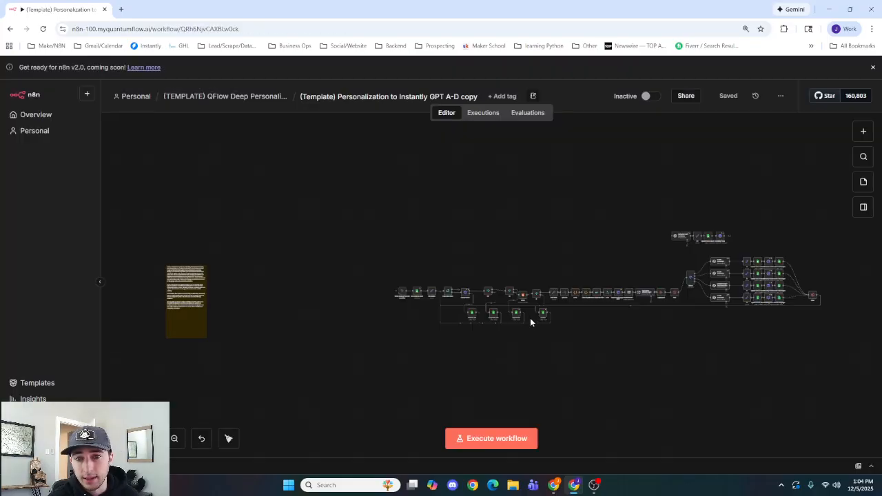
Examine the template workflow's Switch node, its A to D icebreaker paths and the chain of nodes leading into it
drag(666, 335, 380, 344)
scroll(392, 311, up, 5)
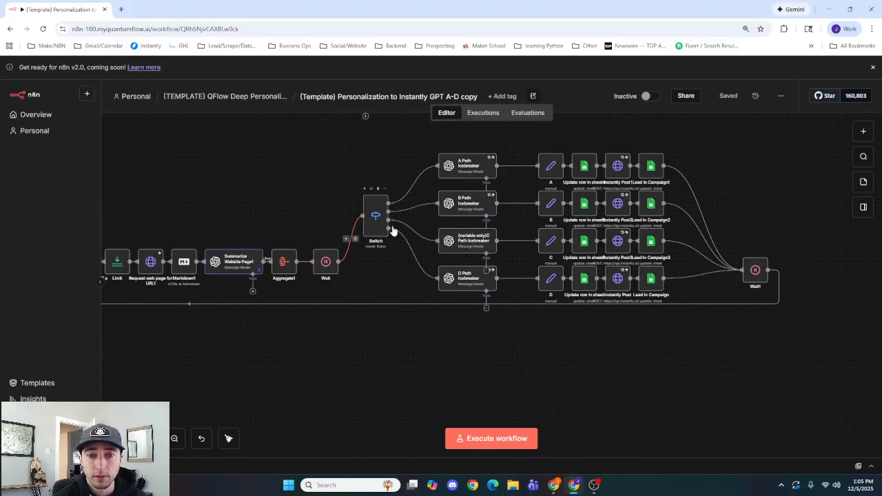
click(367, 223)
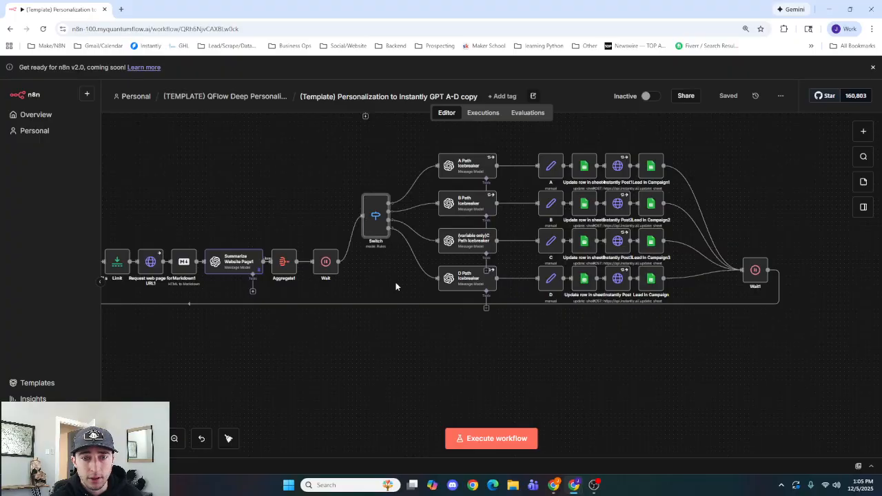
double_click(374, 220)
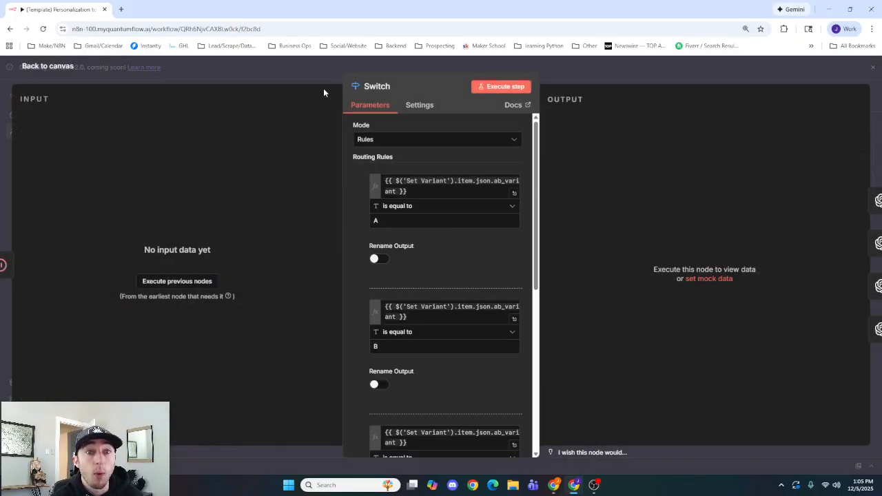
click(331, 73)
scroll(324, 212, down, 3)
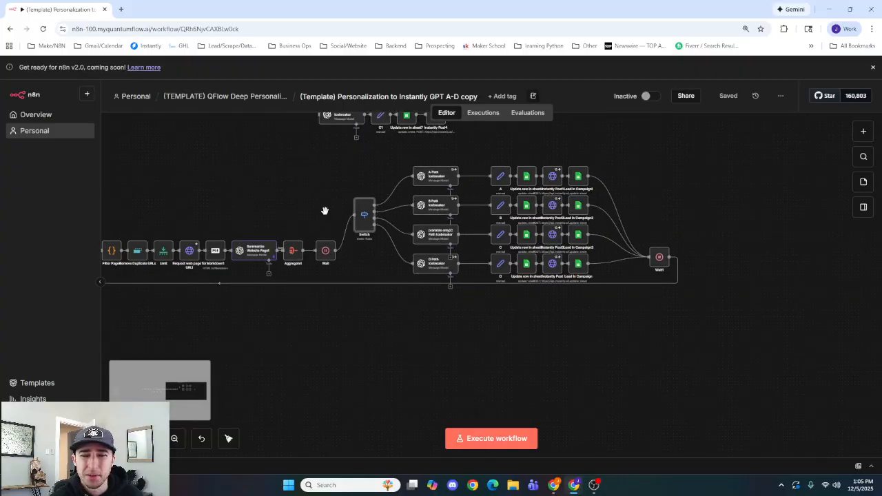
scroll(329, 211, up, 3)
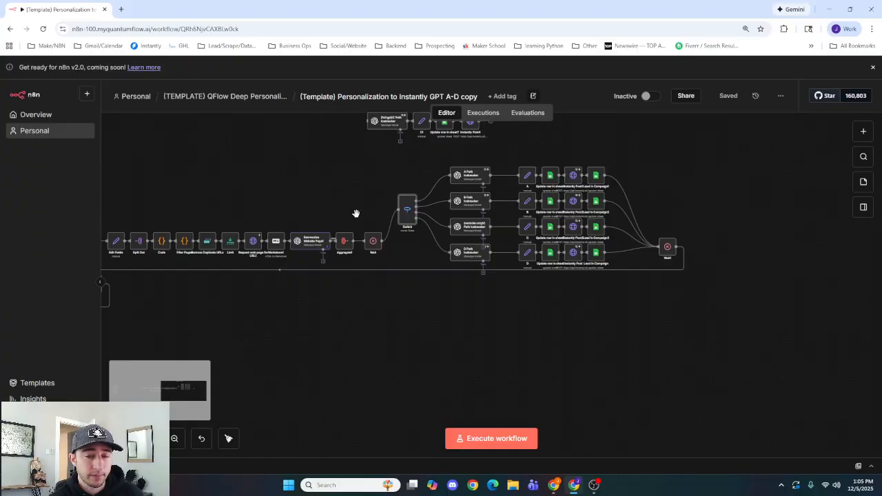
drag(354, 213, 516, 228)
scroll(454, 218, down, 4)
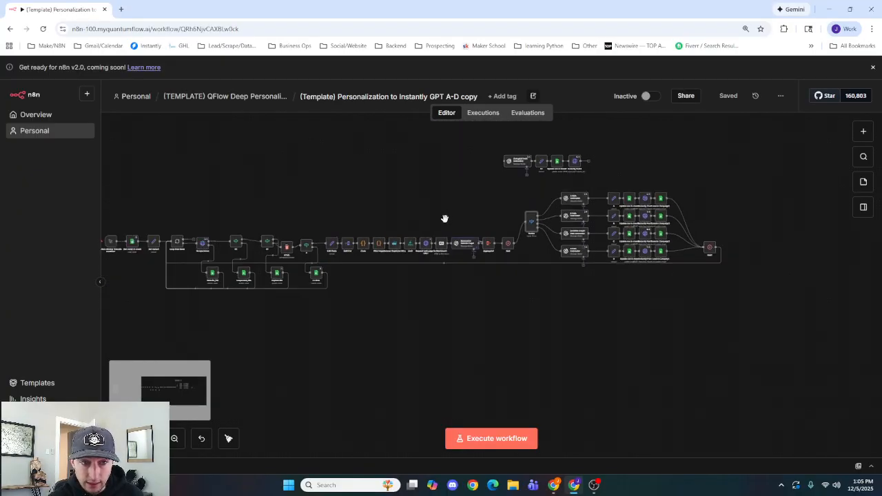
scroll(452, 218, up, 3)
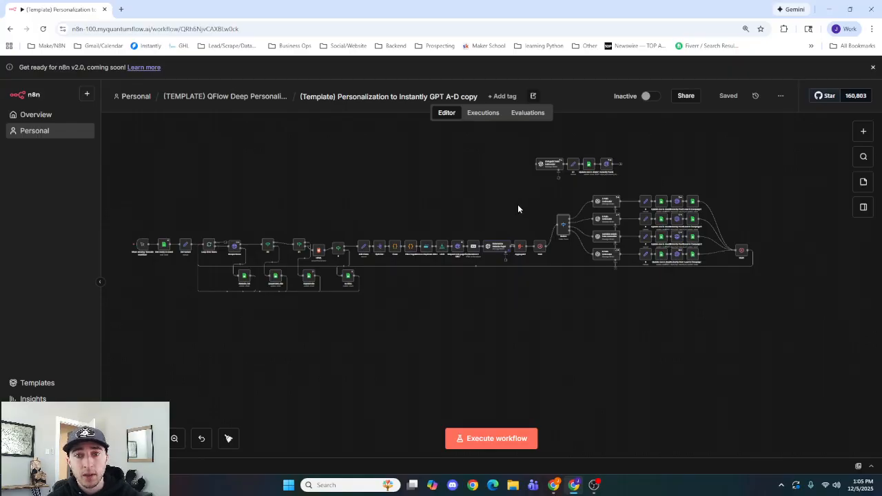
Inspect the Switch node's routing rules and the ab_variant expression in the Set Variant node, and return to the canvas
double_click(558, 230)
click(425, 193)
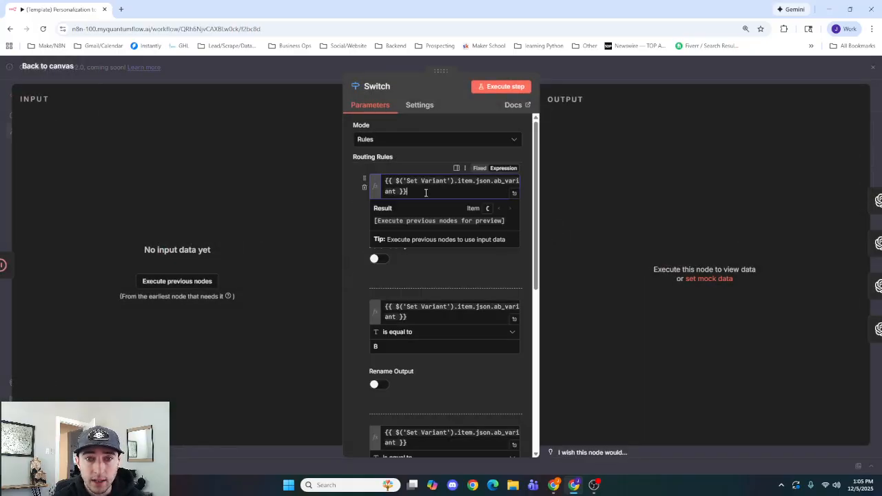
click(352, 218)
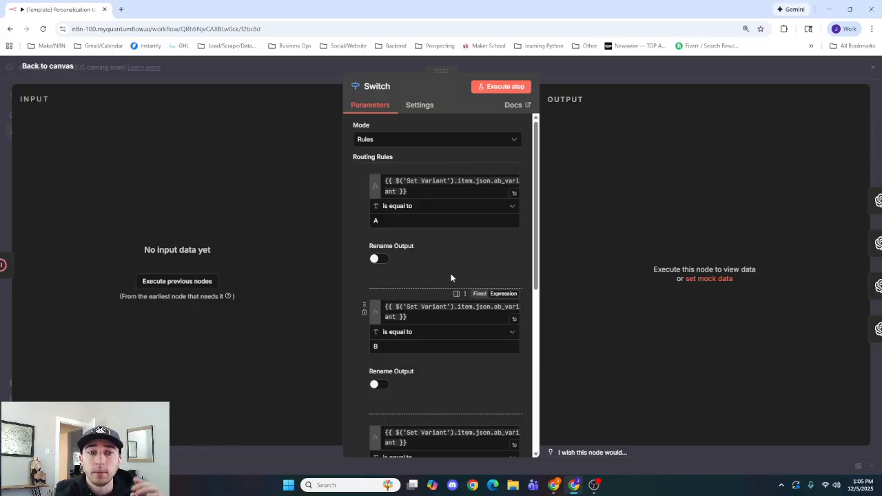
scroll(423, 241, down, 2)
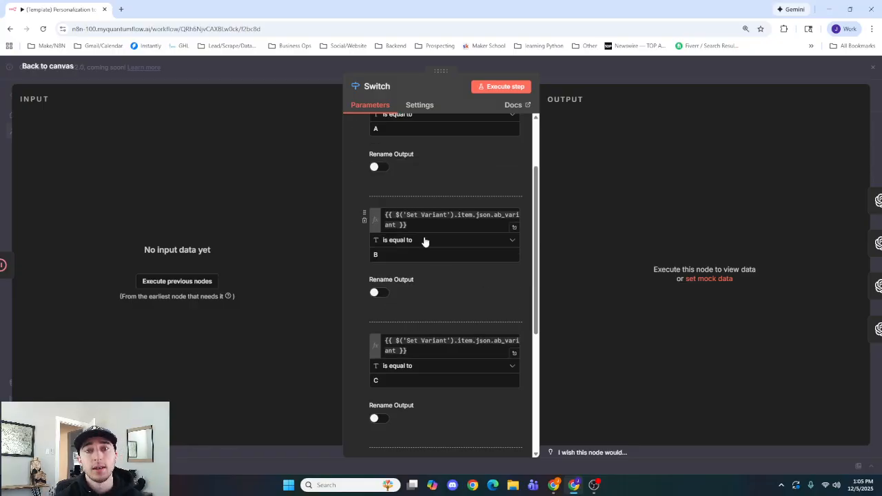
click(285, 63)
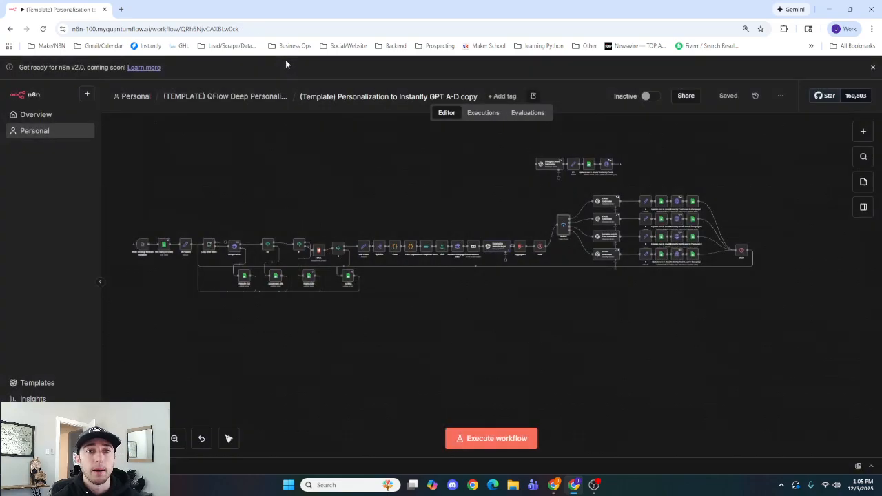
double_click(187, 246)
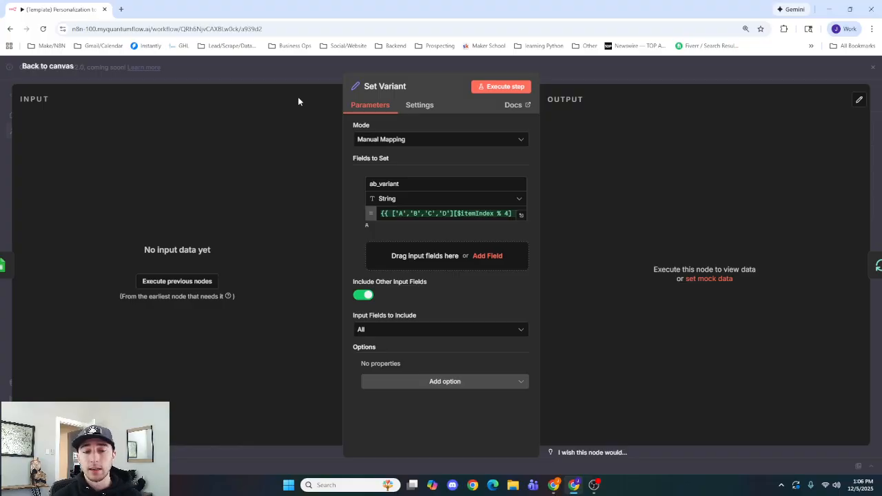
click(256, 77)
Go back to the Personal project and reopen My workflow 15
click(132, 98)
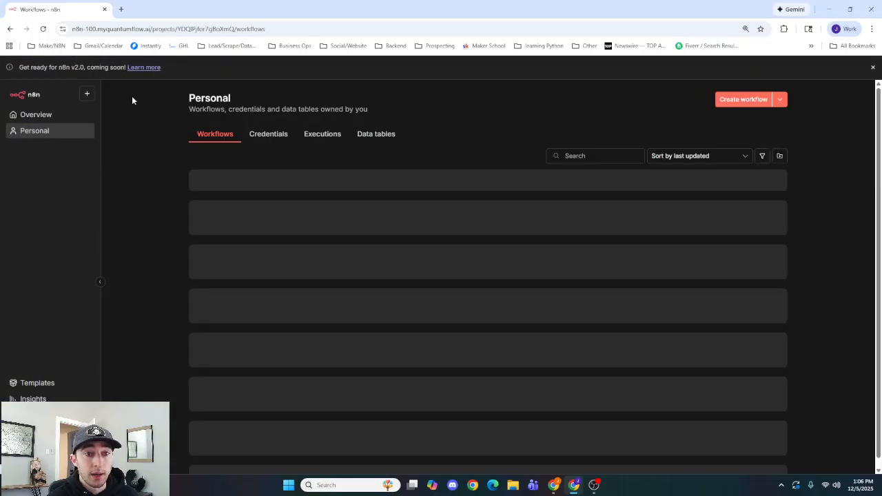
scroll(310, 255, down, 5)
scroll(307, 281, up, 1)
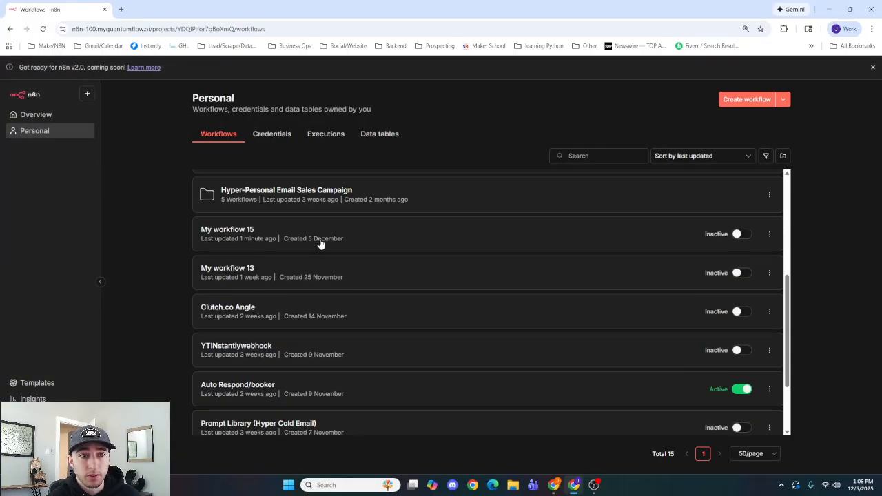
click(336, 235)
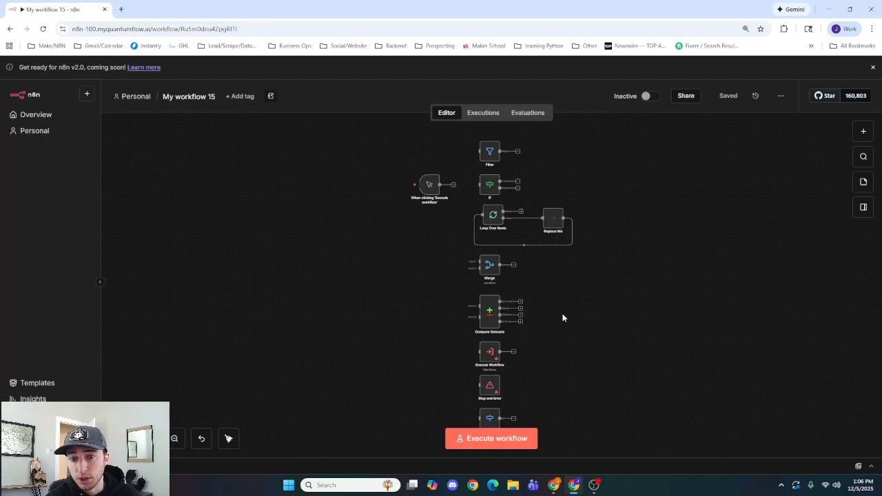
Add routing rules to the Switch node until it has outputs numbered up to 25, and return to the canvas
scroll(597, 332, down, 5)
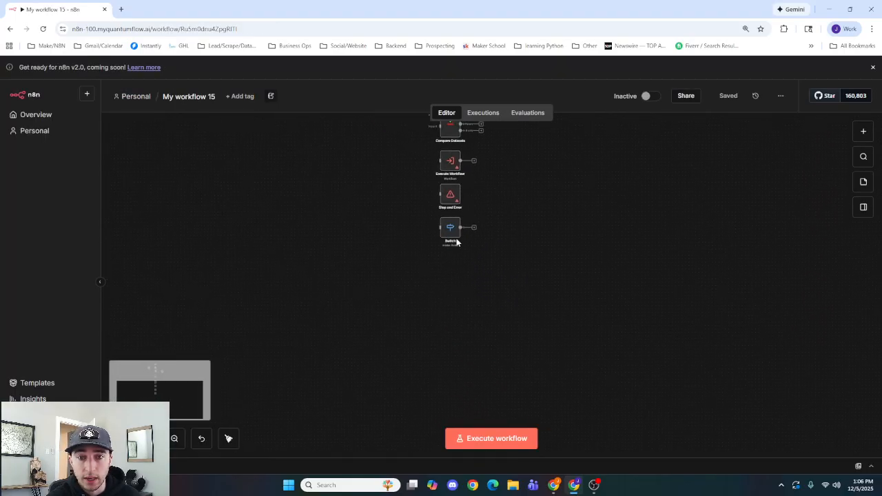
double_click(451, 238)
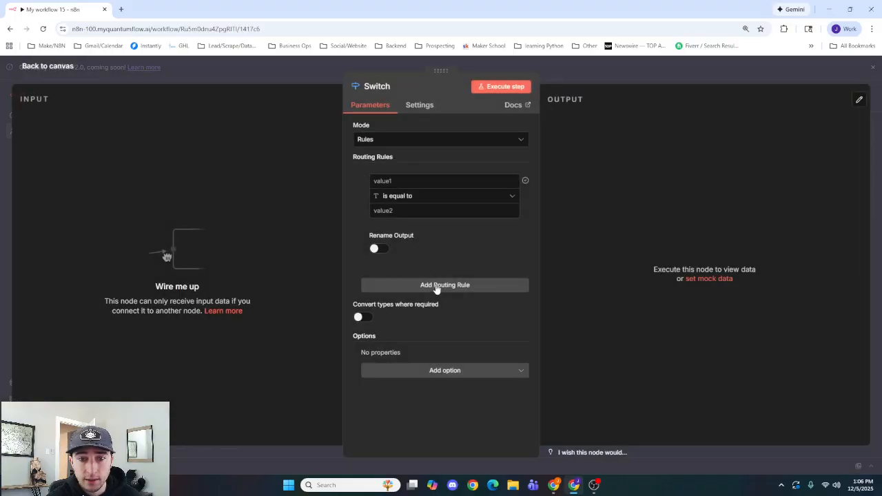
click(436, 284)
scroll(452, 403, down, 1)
click(442, 376)
scroll(448, 368, down, 2)
click(451, 350)
scroll(449, 364, down, 2)
click(451, 350)
scroll(447, 358, down, 2)
click(447, 350)
scroll(447, 353, down, 1)
click(451, 349)
scroll(449, 351, down, 2)
click(448, 351)
scroll(449, 353, down, 1)
click(452, 350)
scroll(449, 372, down, 2)
click(448, 348)
scroll(447, 351, down, 2)
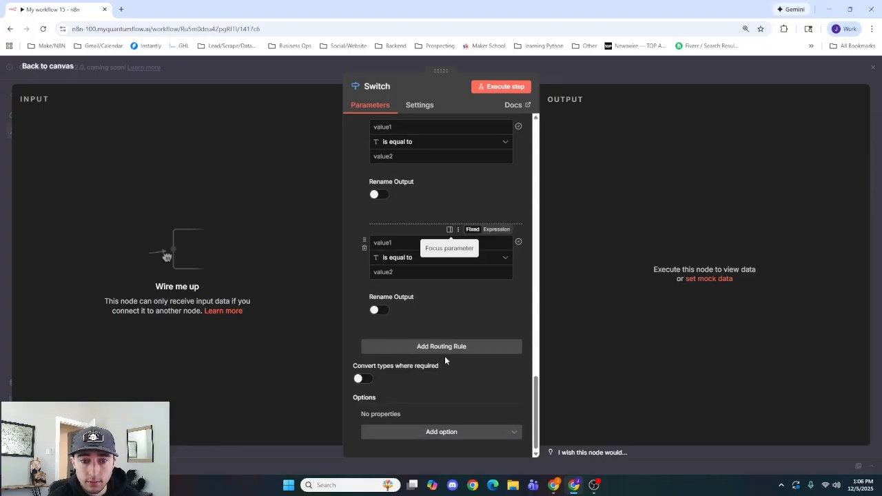
click(451, 350)
scroll(450, 355, down, 2)
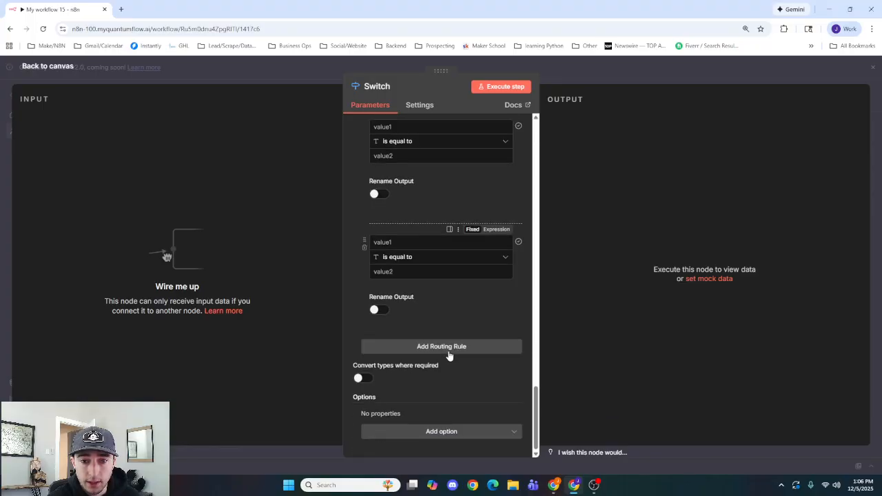
click(449, 348)
scroll(449, 348, down, 2)
click(449, 348)
scroll(450, 348, down, 2)
click(449, 348)
scroll(448, 348, down, 2)
click(449, 348)
scroll(448, 348, down, 2)
click(448, 350)
scroll(447, 349, down, 2)
click(444, 349)
scroll(444, 349, down, 2)
click(443, 348)
scroll(443, 349, down, 2)
click(442, 350)
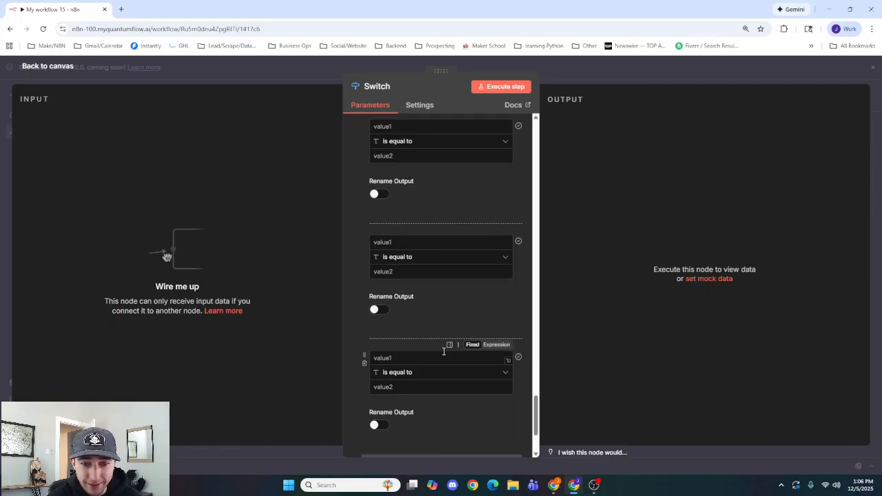
scroll(443, 351, down, 2)
click(436, 368)
scroll(440, 368, down, 2)
click(443, 351)
scroll(443, 351, down, 2)
click(446, 346)
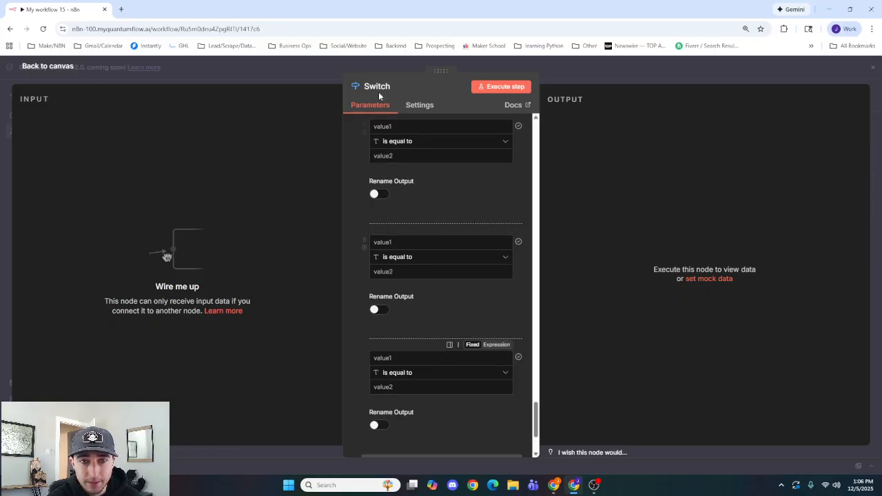
click(289, 67)
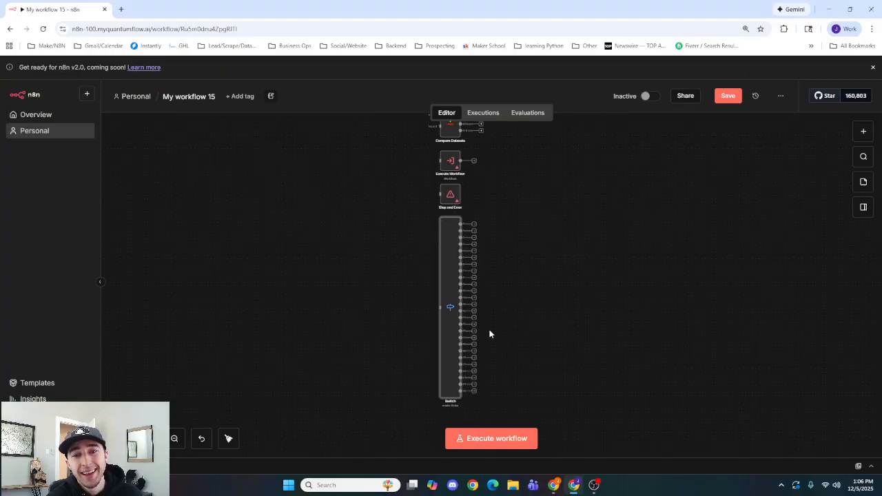
Add a Wait node from the Flow category, keeping its default parameters, and return to the canvas
scroll(496, 338, up, 2)
scroll(496, 339, down, 2)
drag(530, 329, 445, 367)
drag(446, 283, 475, 106)
drag(455, 234, 459, 156)
scroll(453, 179, down, 2)
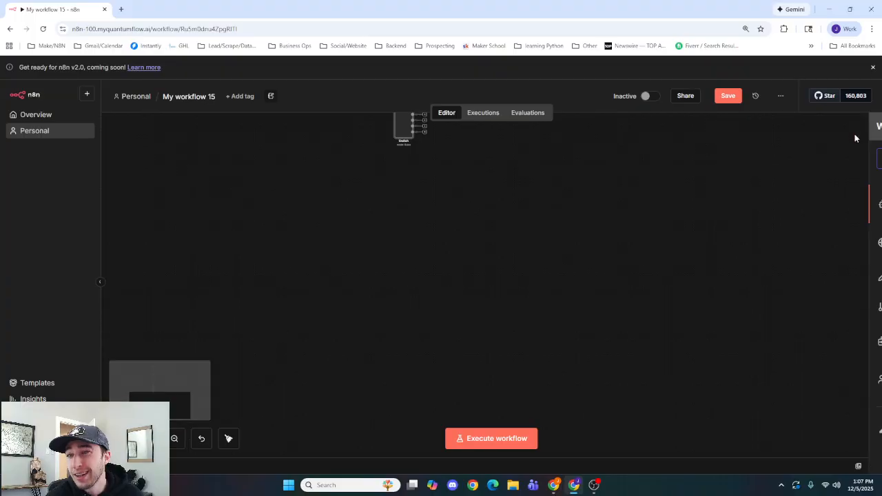
click(858, 134)
click(767, 315)
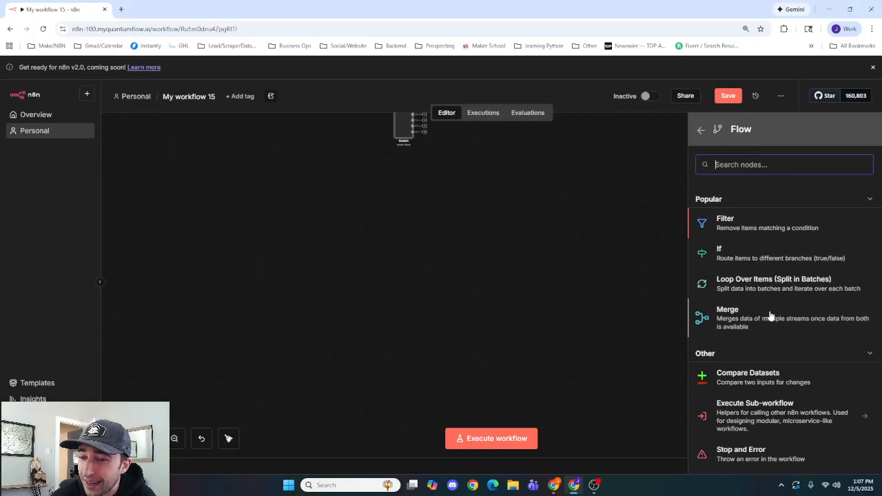
scroll(764, 347, down, 3)
click(759, 436)
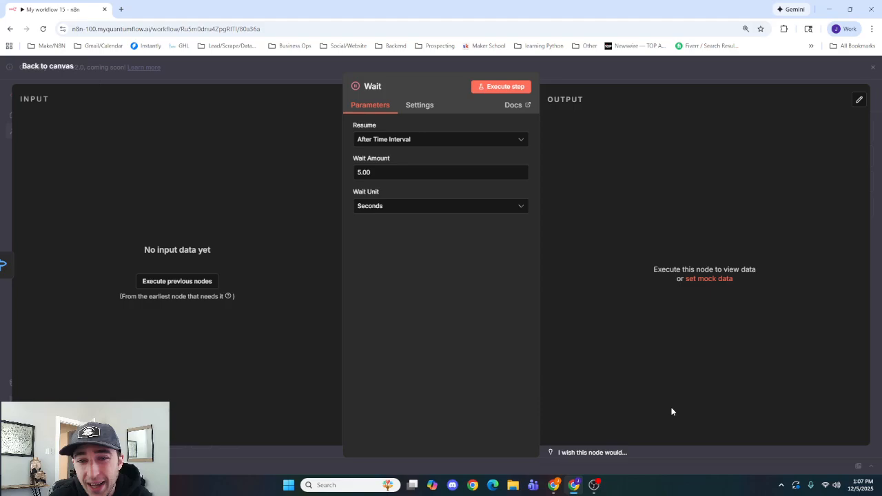
click(612, 88)
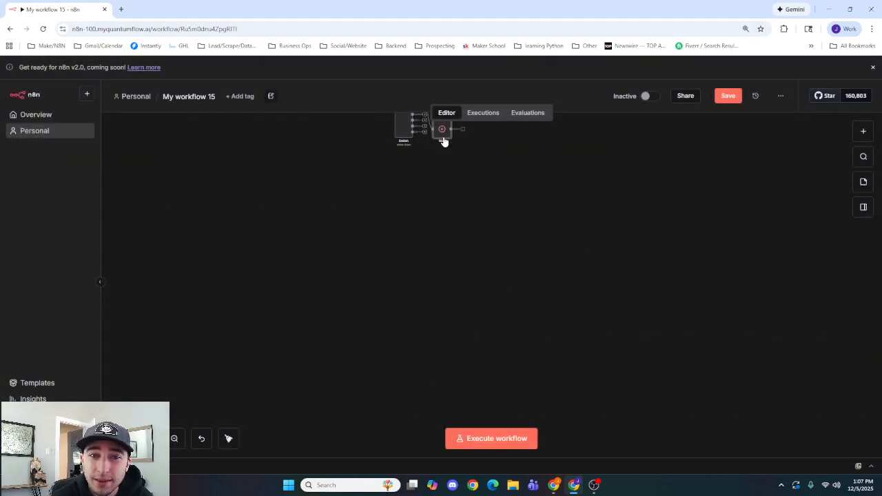
Remove the connection between Switch and Wait, and place the Wait node directly below Switch
drag(443, 132, 468, 215)
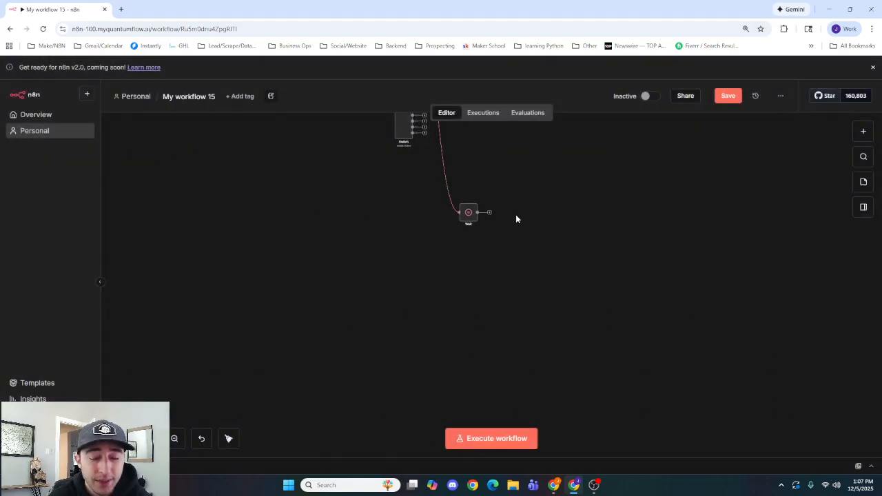
scroll(508, 189, up, 5)
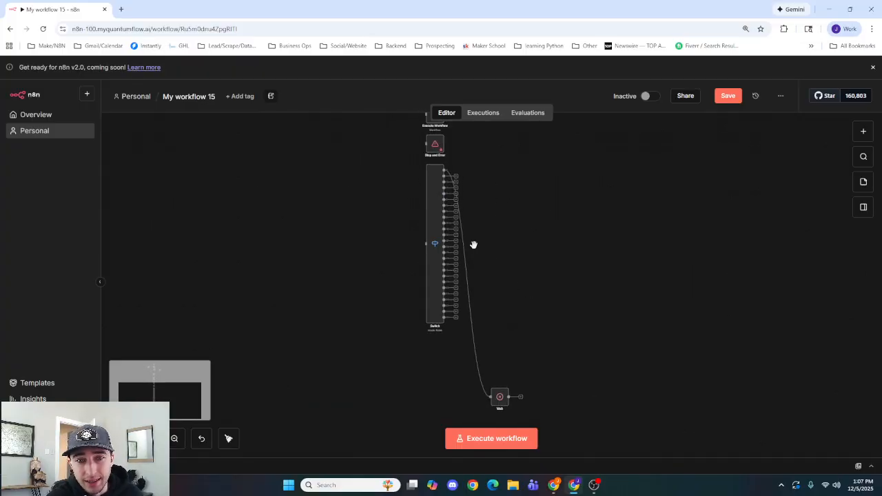
drag(500, 397, 504, 324)
click(510, 189)
scroll(462, 367, up, 3)
scroll(462, 367, up, 2)
drag(443, 292, 464, 291)
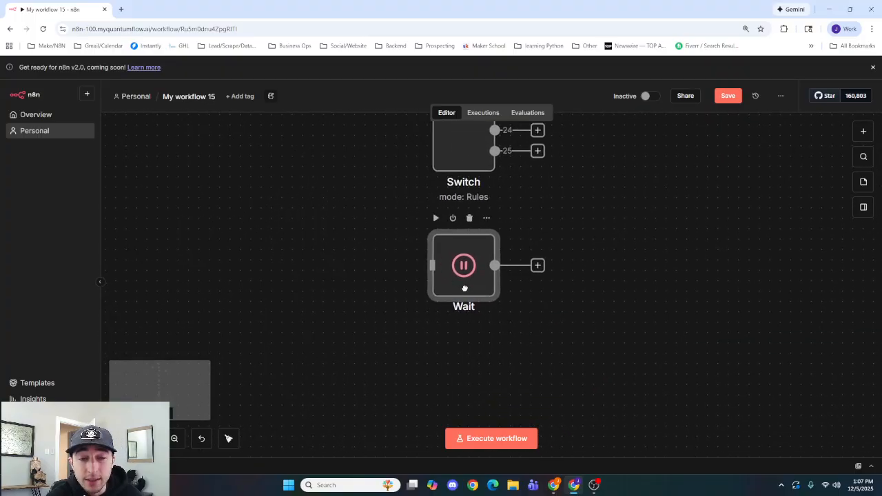
Open the Wait node, view its Resume choices and open the Wait Amount value for editing
double_click(483, 298)
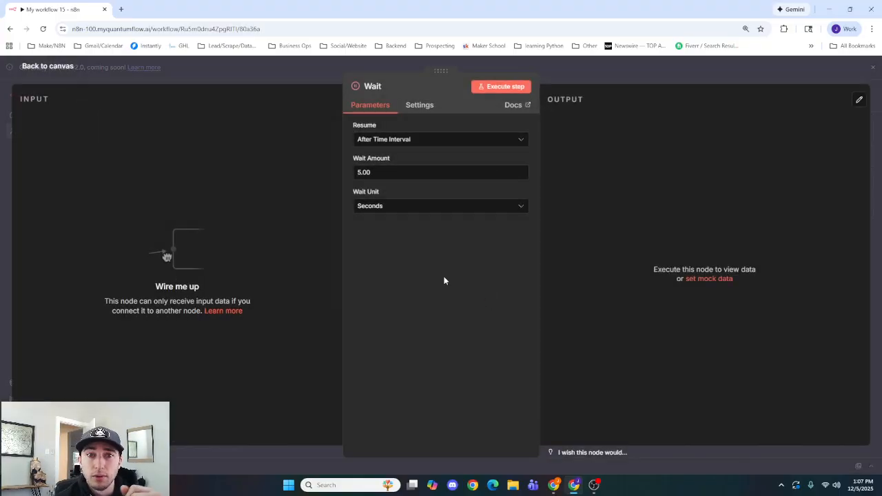
click(418, 143)
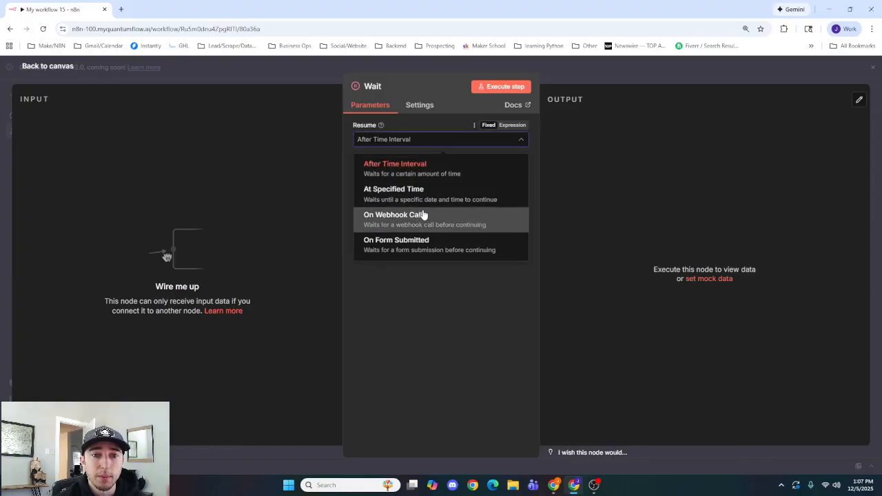
click(436, 321)
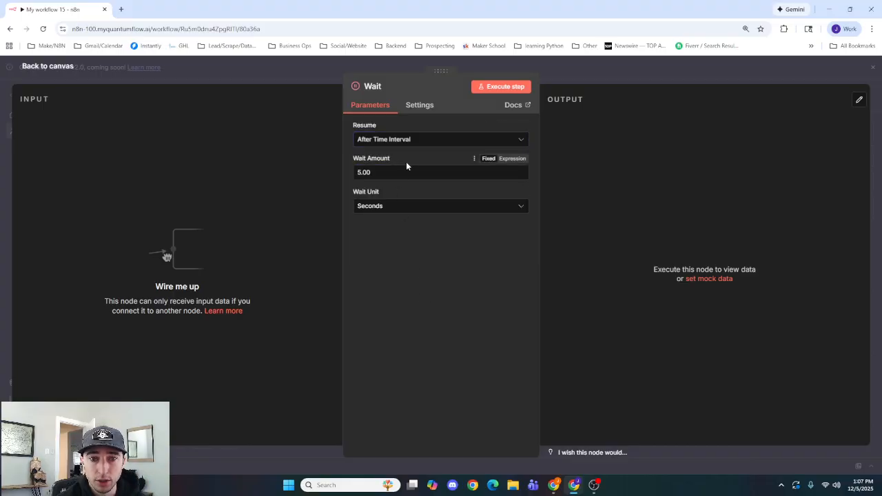
click(417, 142)
click(426, 138)
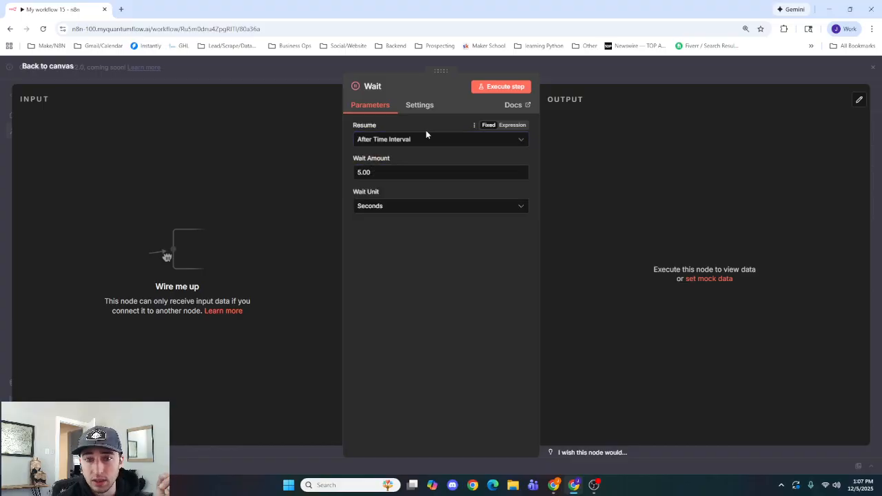
click(403, 177)
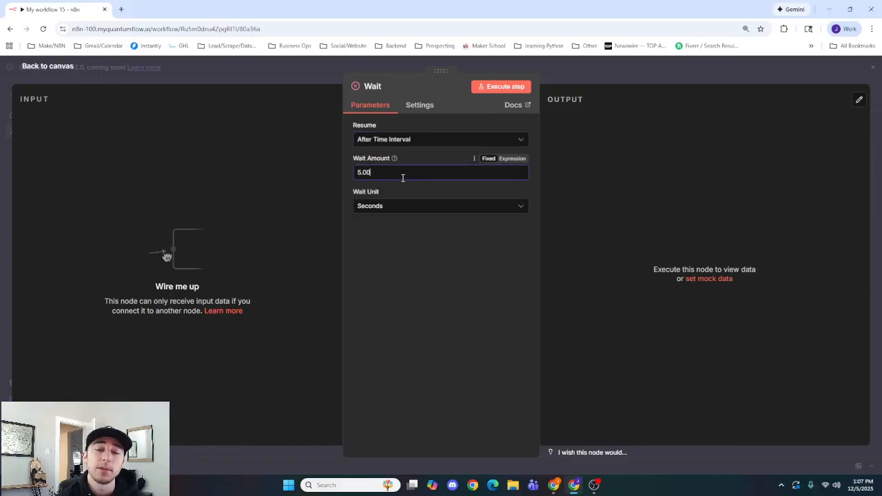